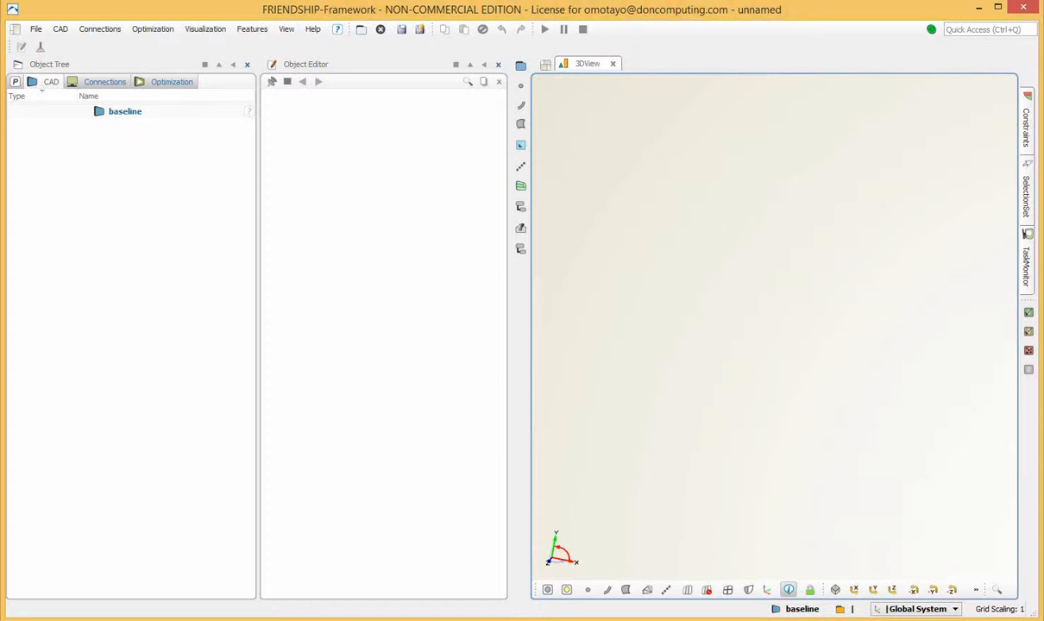
Open the First Modeling Steps sample project from the documentation's tutorial samples and close the documentation browser
click(310, 31)
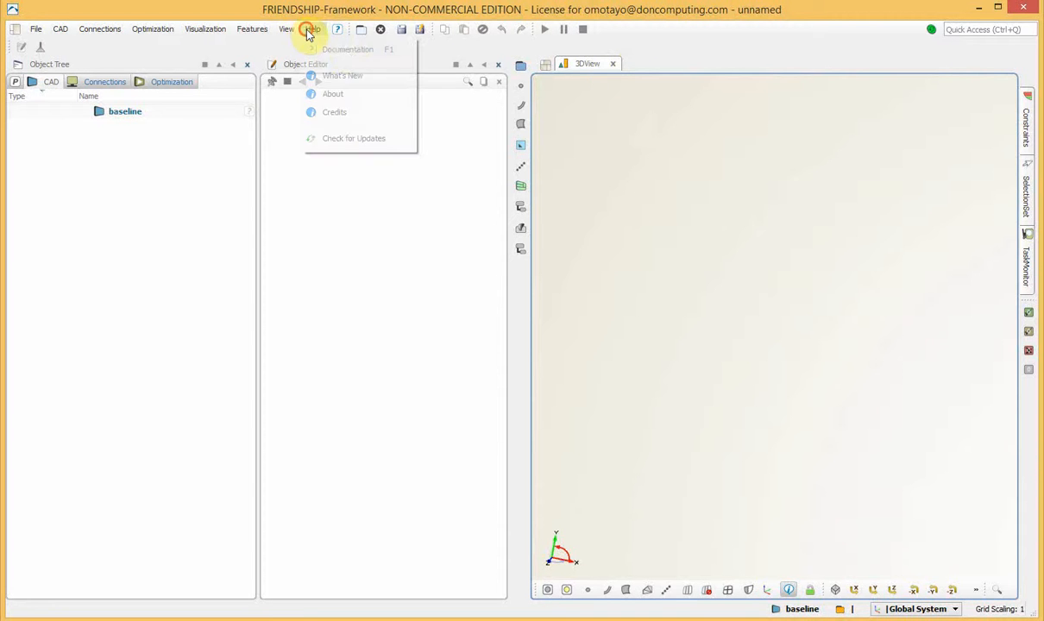
click(343, 50)
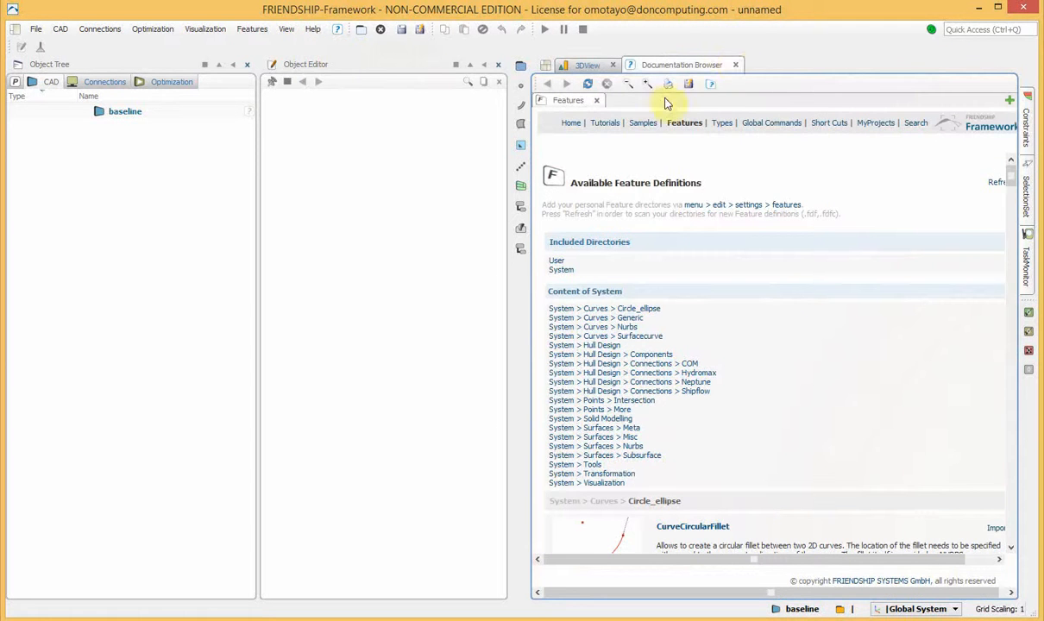
click(643, 122)
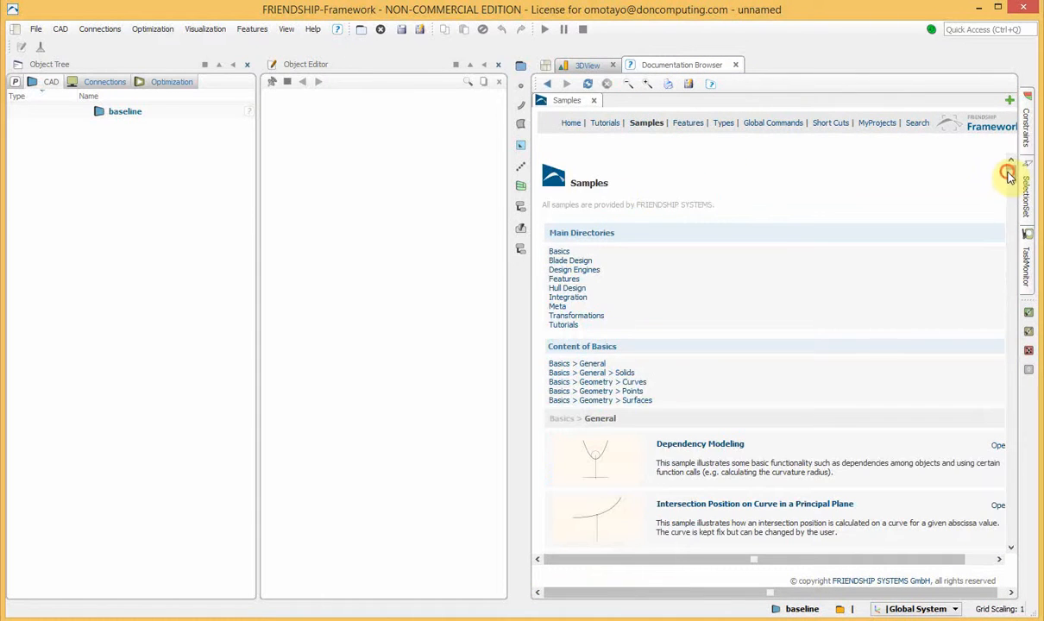
drag(1009, 173, 982, 497)
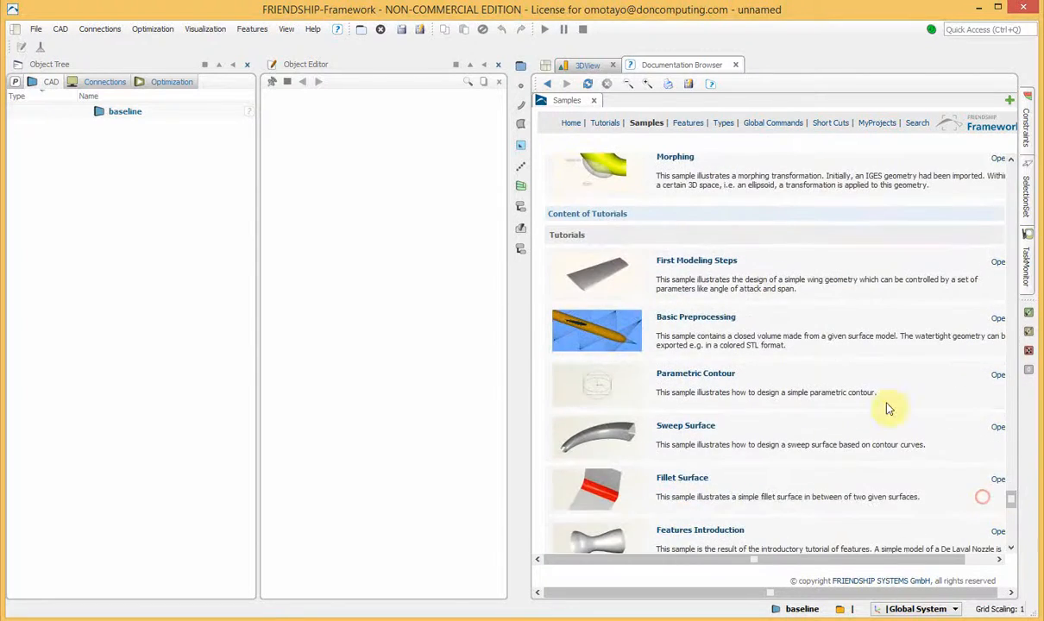
click(677, 262)
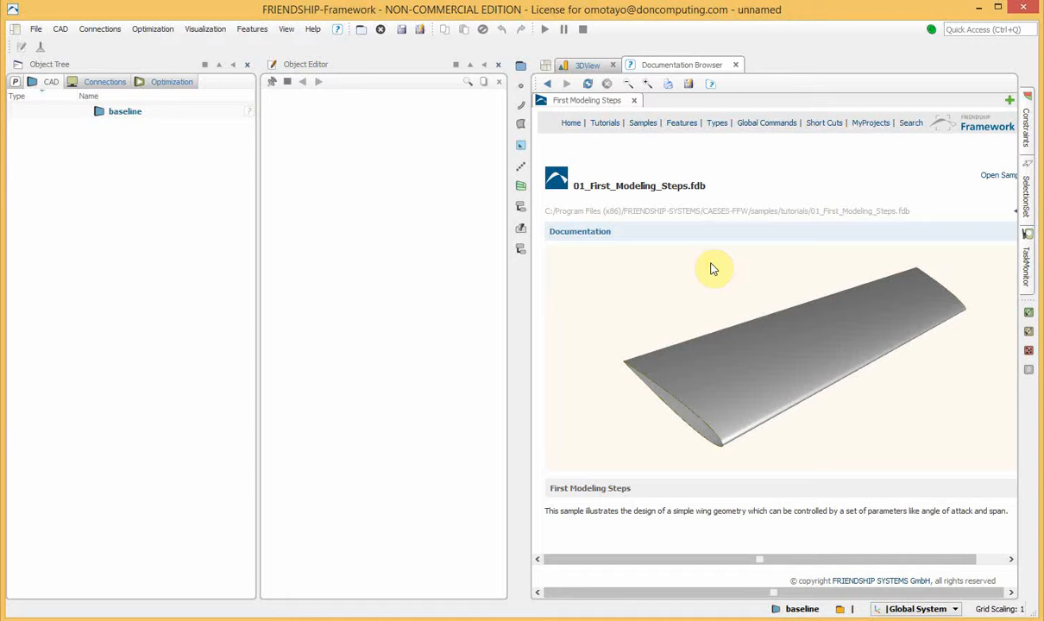
click(994, 175)
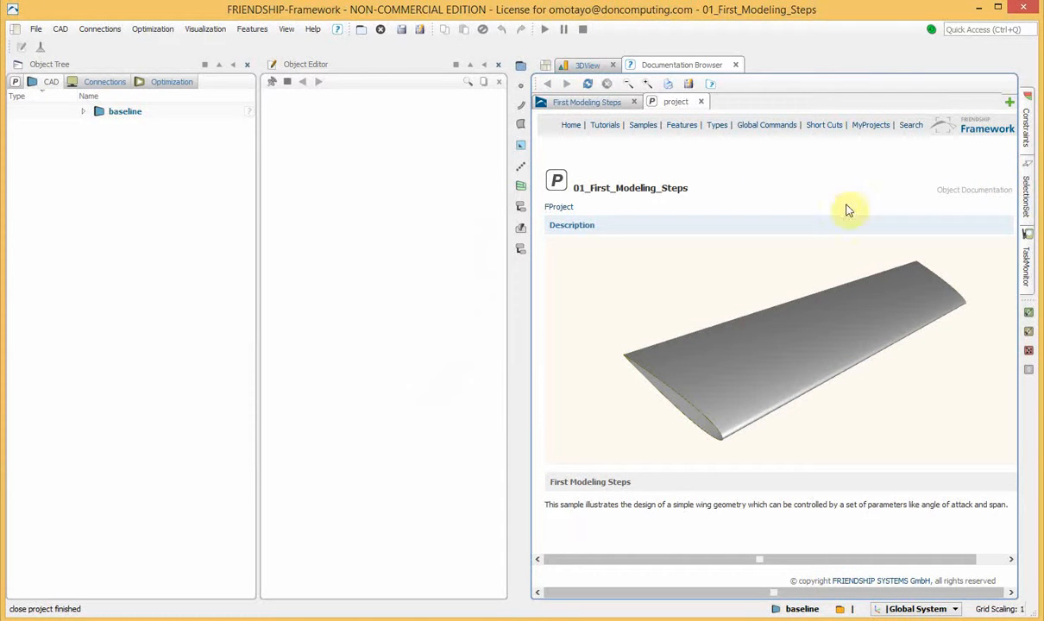
click(734, 67)
Turn the baseline's AOA, SPAN, SWEEP, XSIZE and YSIZE parameters into design variables
scroll(782, 227, up, 5)
drag(782, 226, 619, 349)
scroll(663, 331, up, 2)
scroll(687, 326, down, 5)
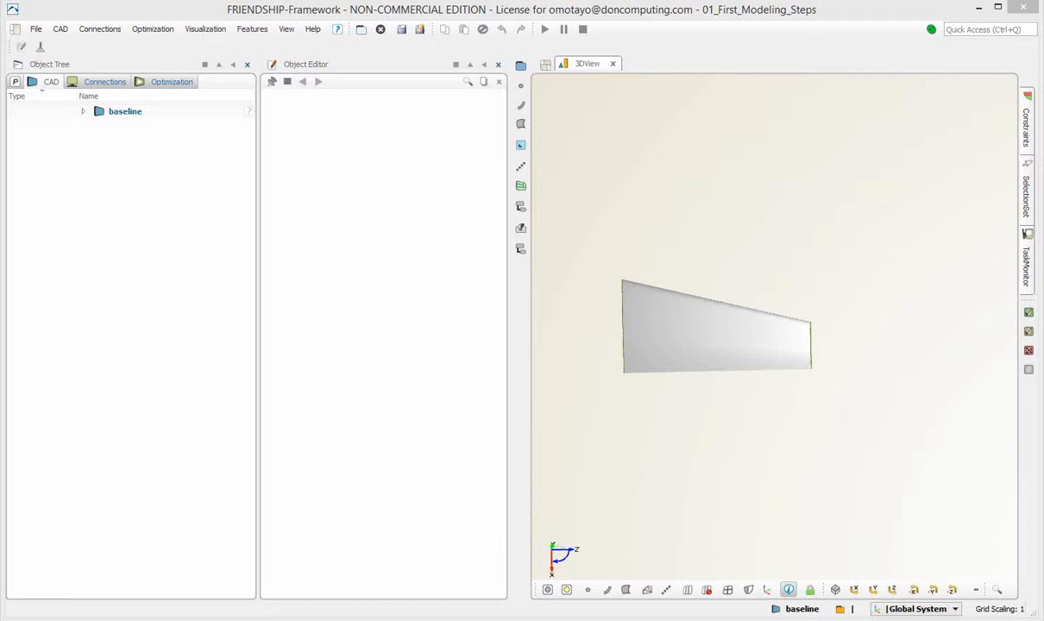
click(84, 113)
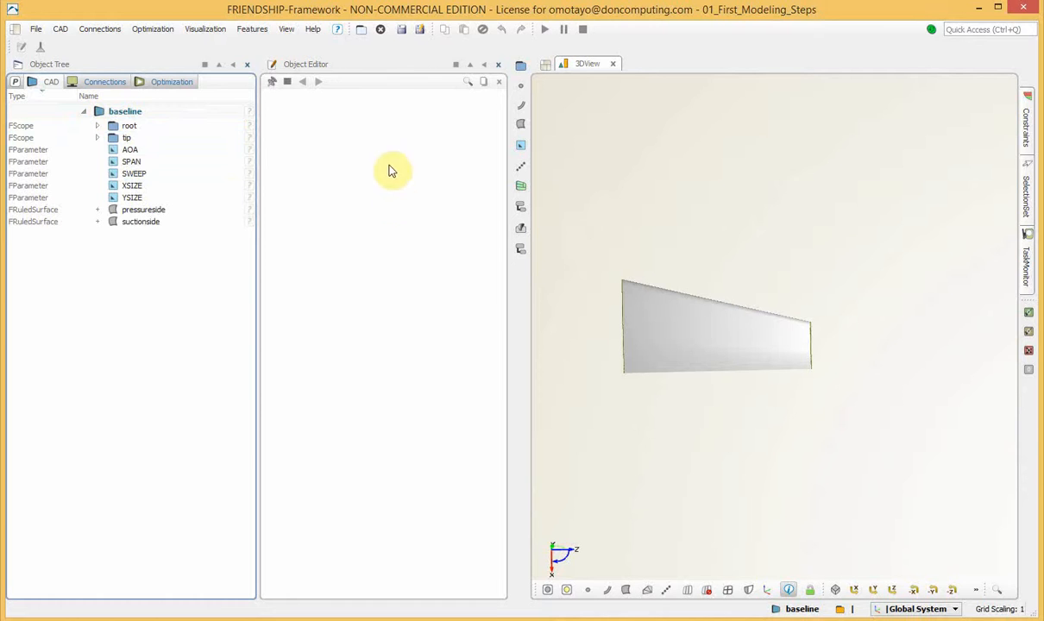
click(126, 138)
click(145, 148)
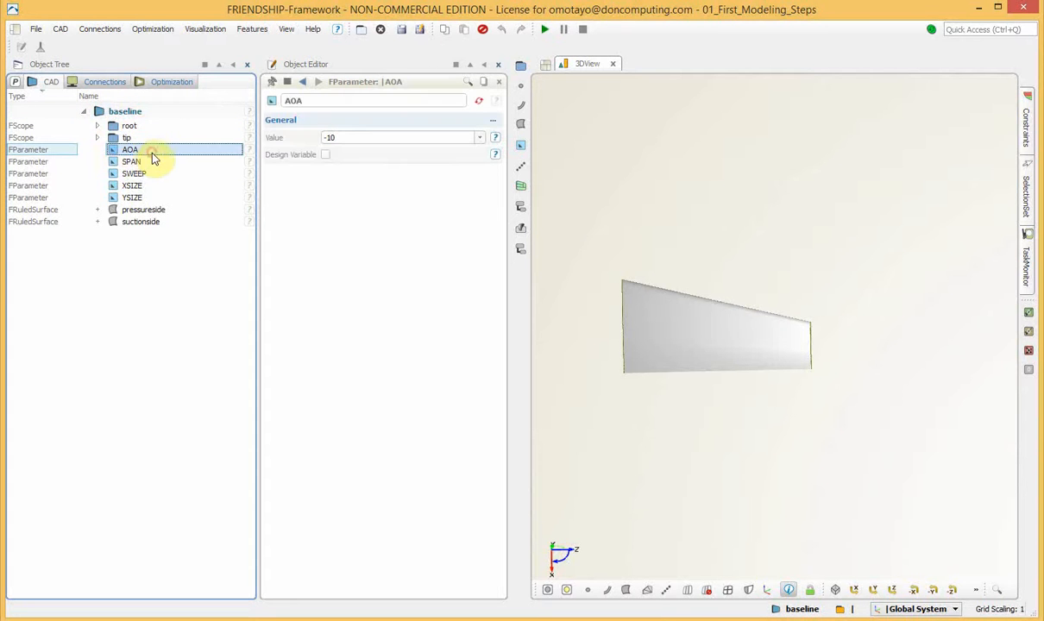
shift+click(138, 198)
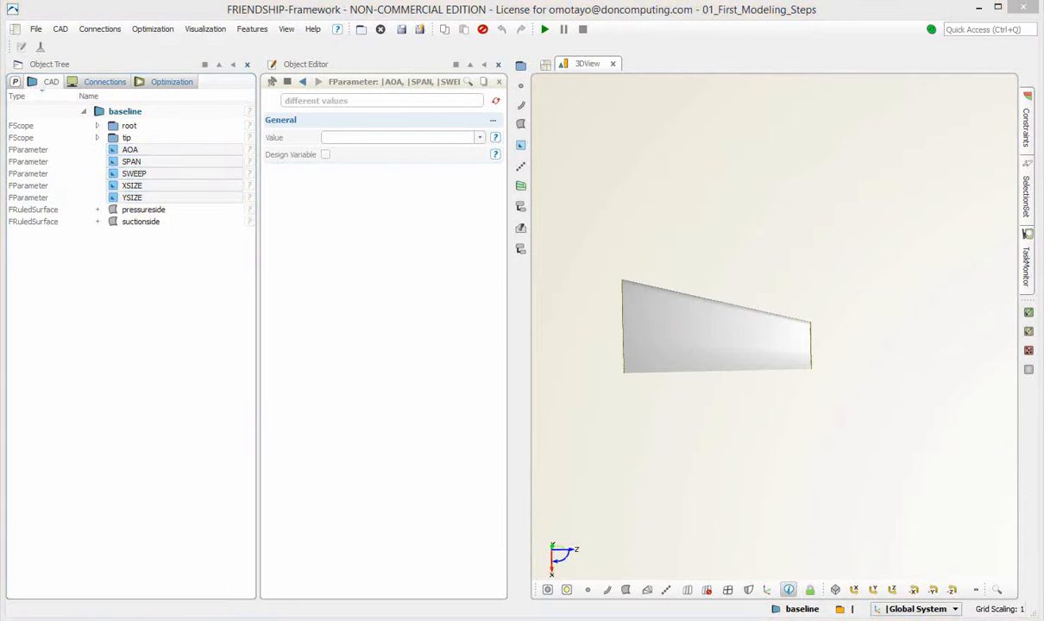
click(326, 156)
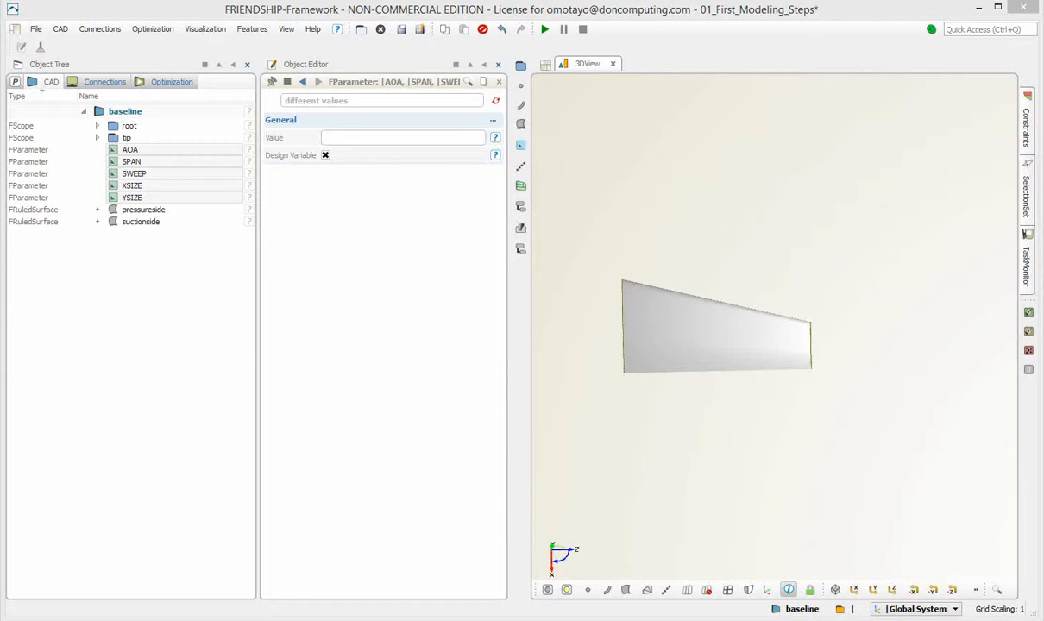
click(118, 366)
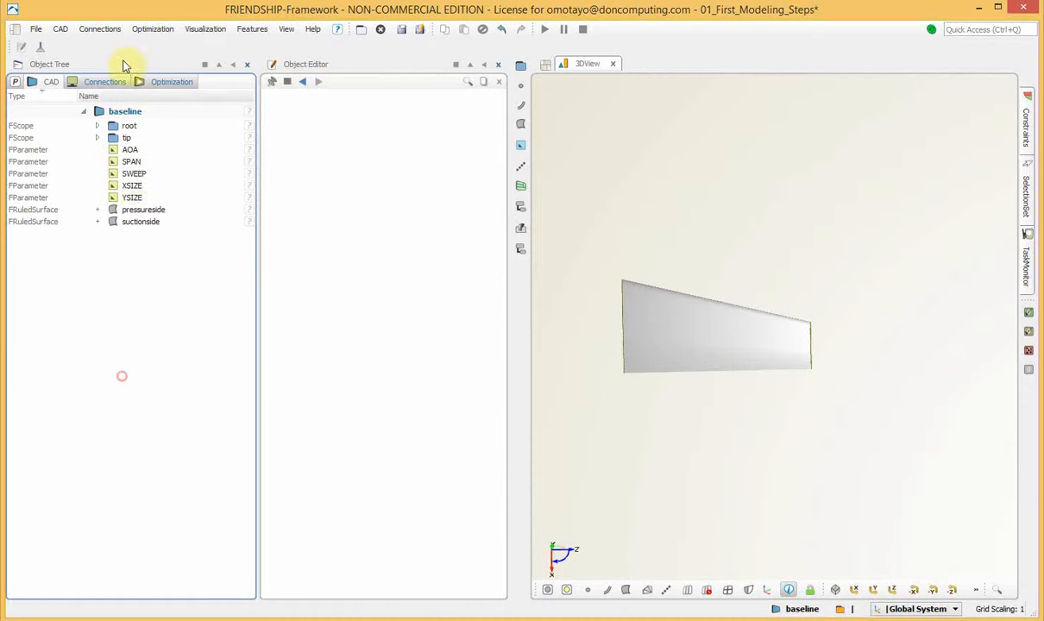
Create a Sobol design engine and set its number of variants to 15
click(142, 34)
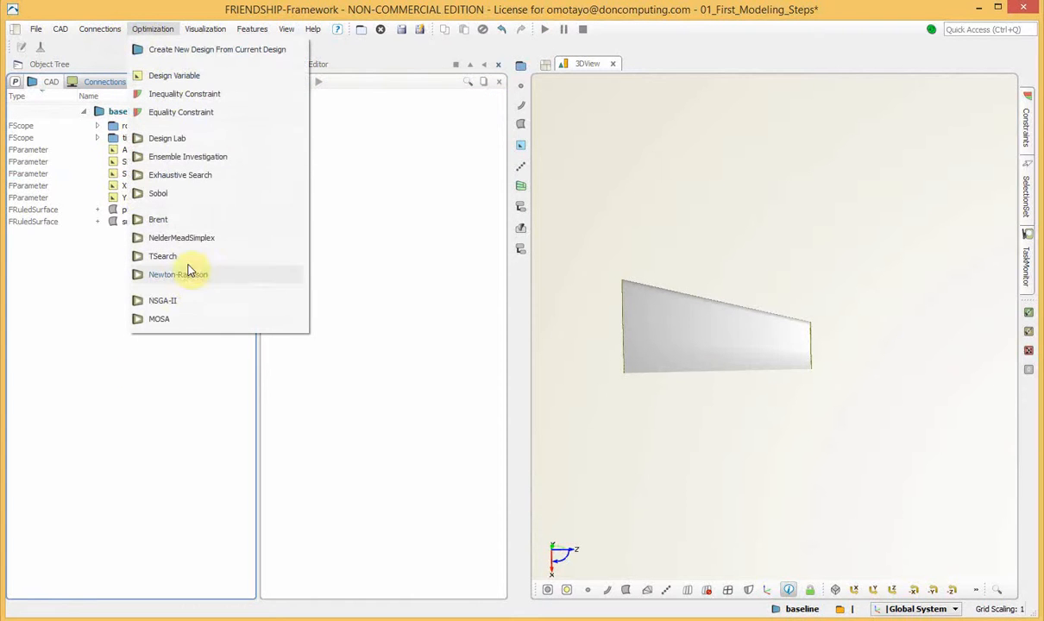
click(182, 198)
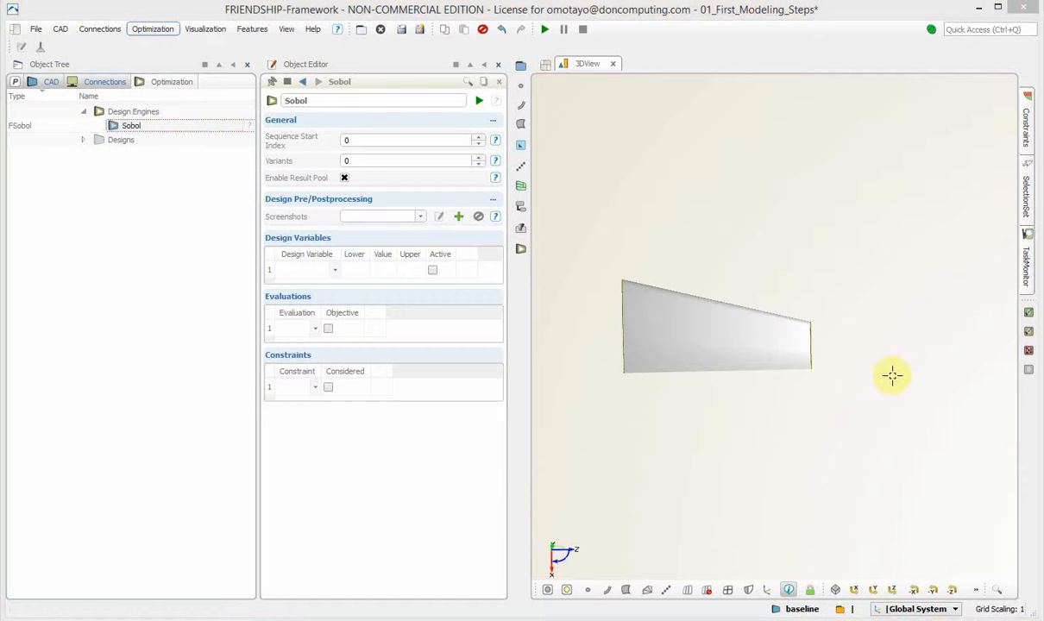
click(422, 161)
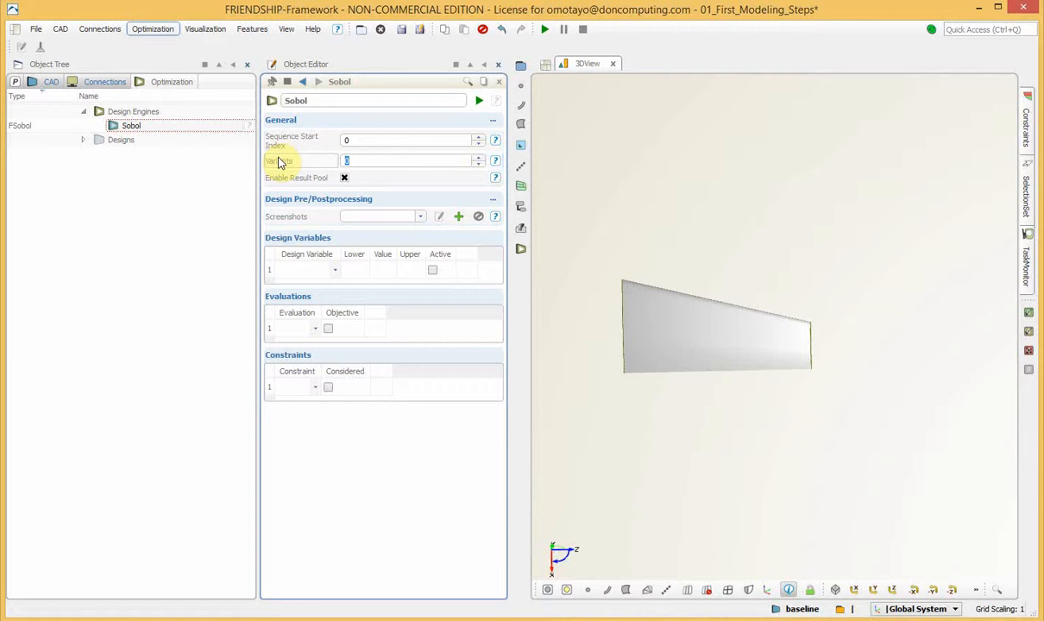
text(15)
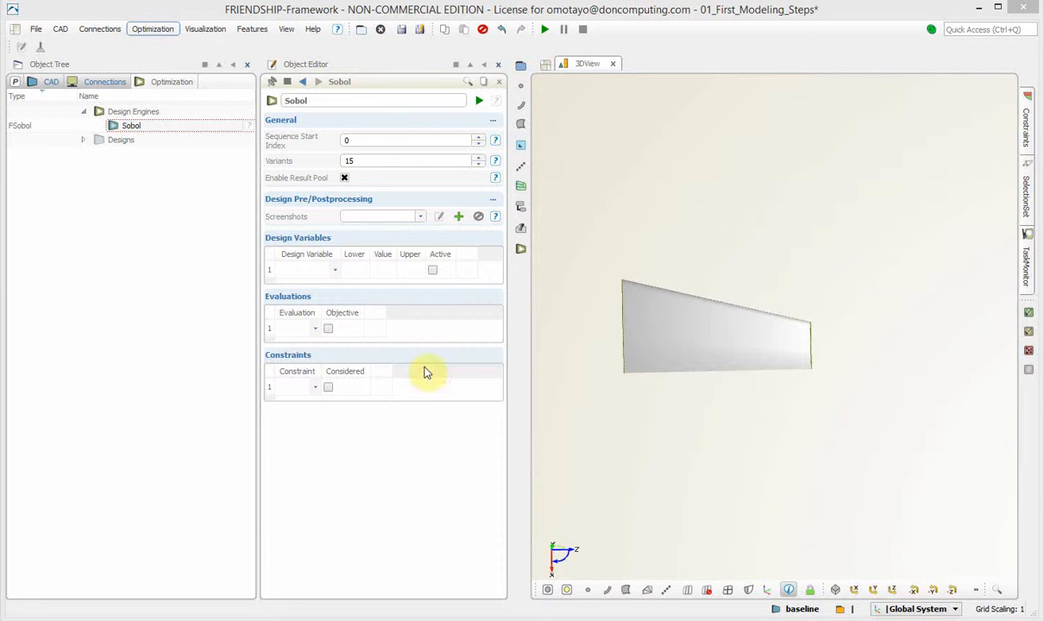
Add AOA, SPAN, SWEEP, XSIZE and YSIZE as design variables of the Sobol engine
click(334, 270)
click(302, 294)
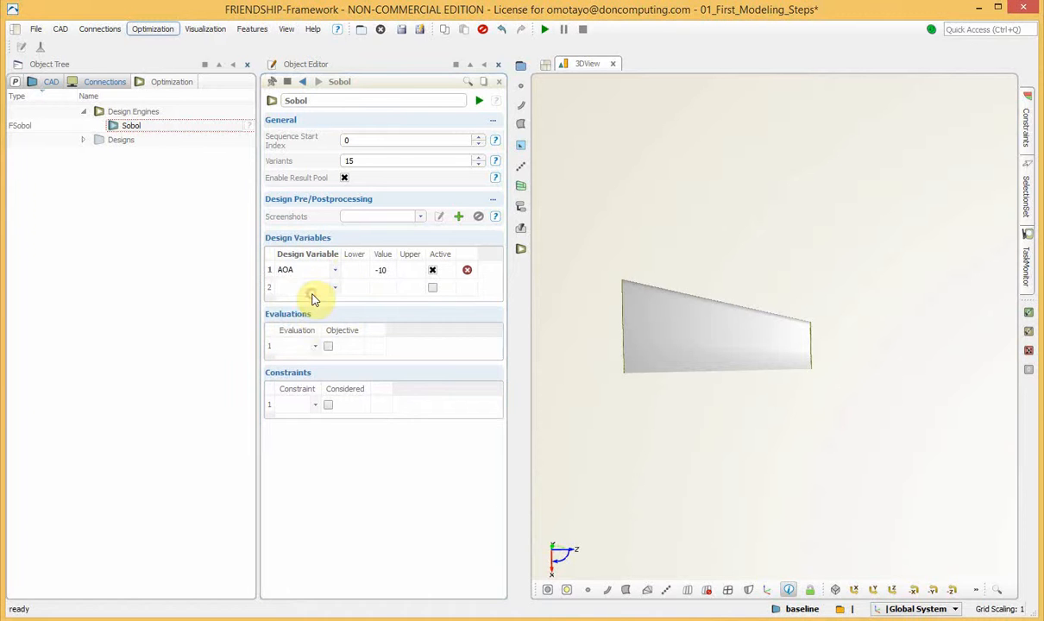
click(331, 290)
click(297, 308)
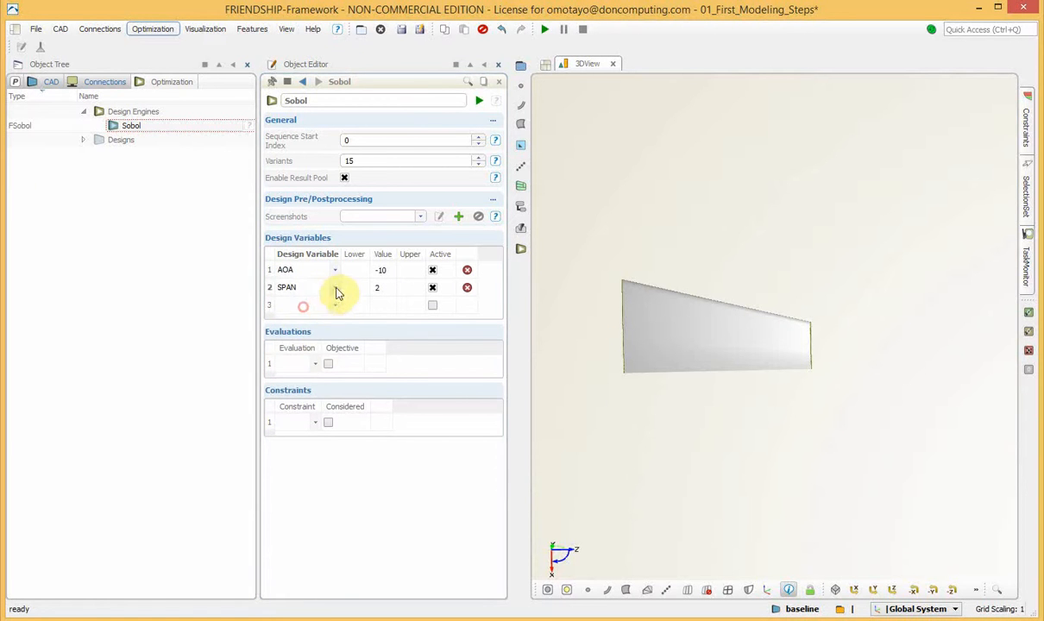
click(333, 304)
click(297, 329)
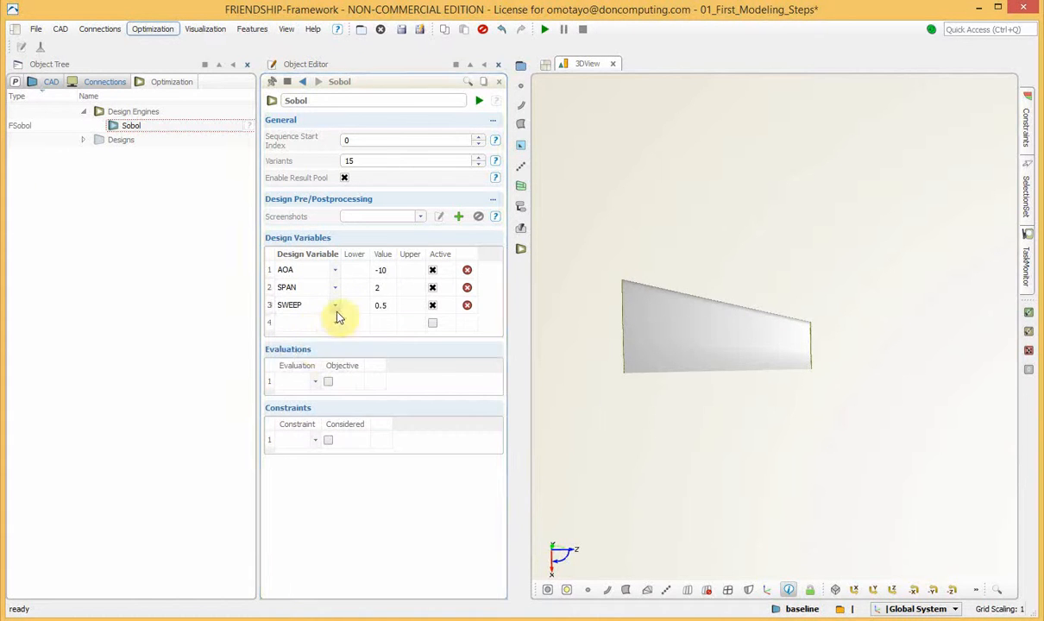
click(335, 322)
click(307, 346)
click(335, 340)
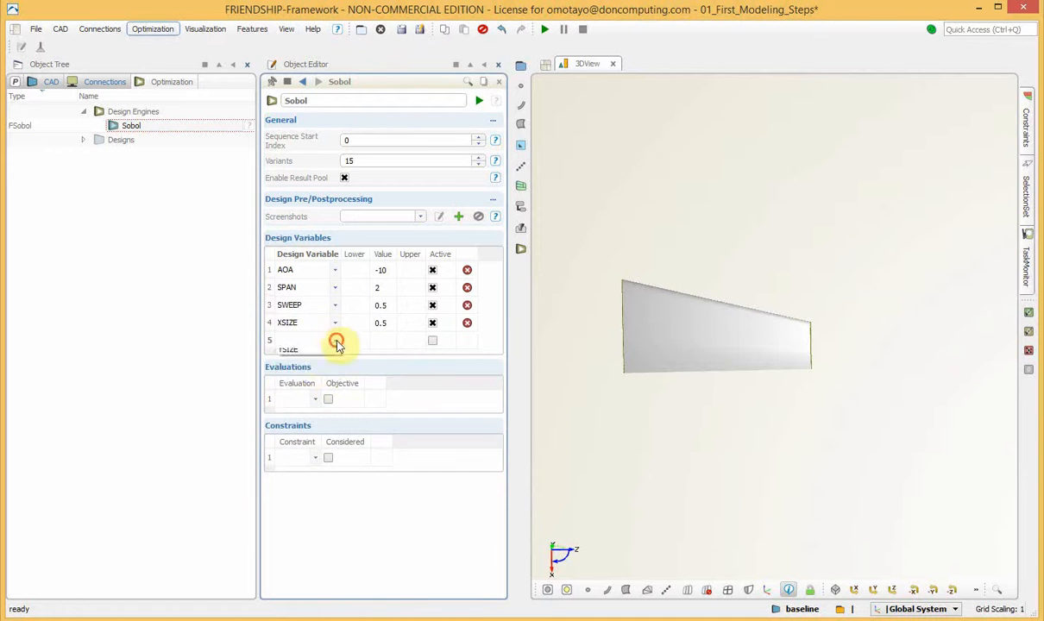
click(309, 361)
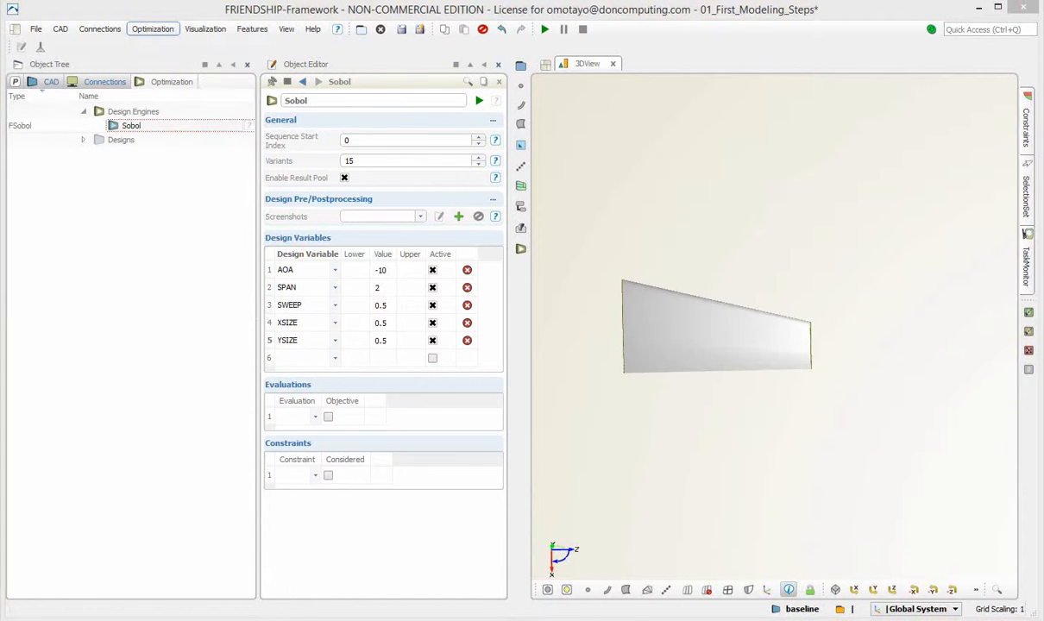
Set bounds of -15 to -2 for AOA, 1.5 to 2.5 for SPAN and 0.3 to 0.7 for SWEEP, with lower bounds 0.2 for XSIZE and YSIZE
click(353, 270)
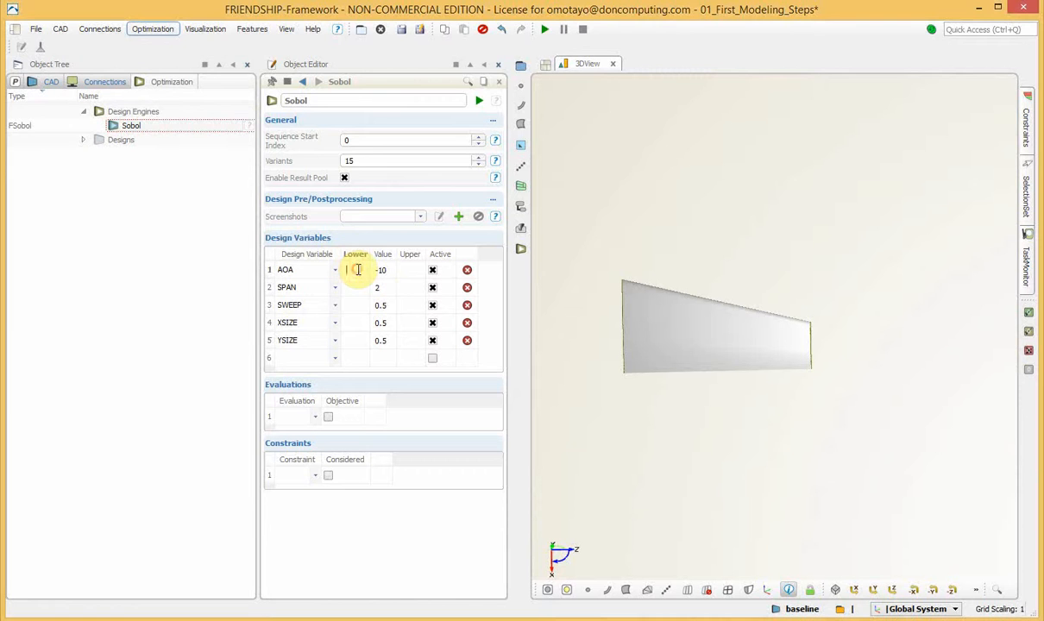
text(-15)
click(353, 288)
text(1.5)
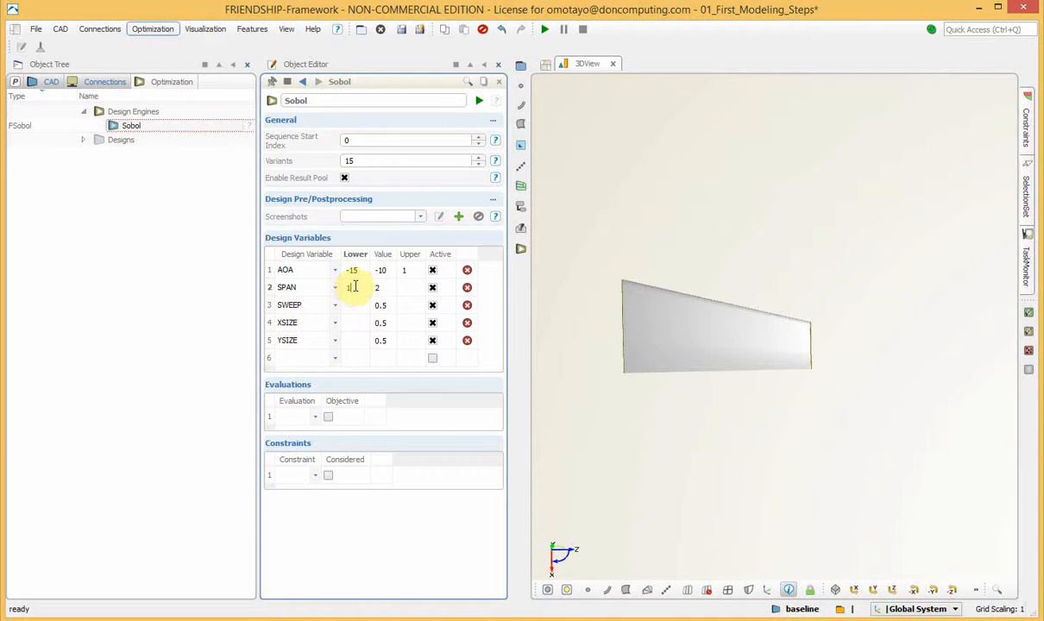
click(359, 307)
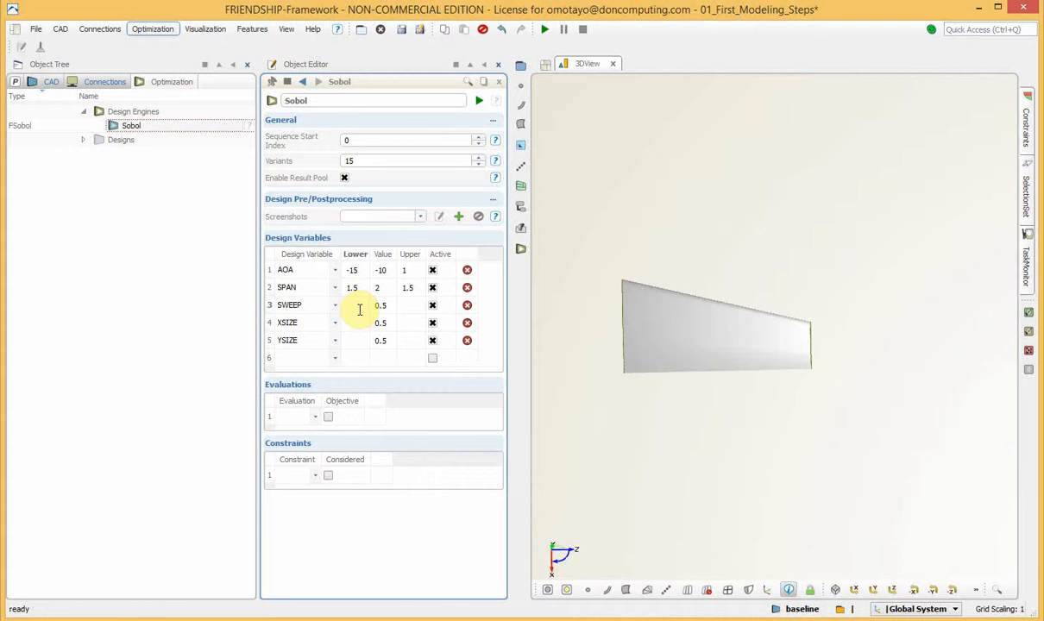
text(0.3)
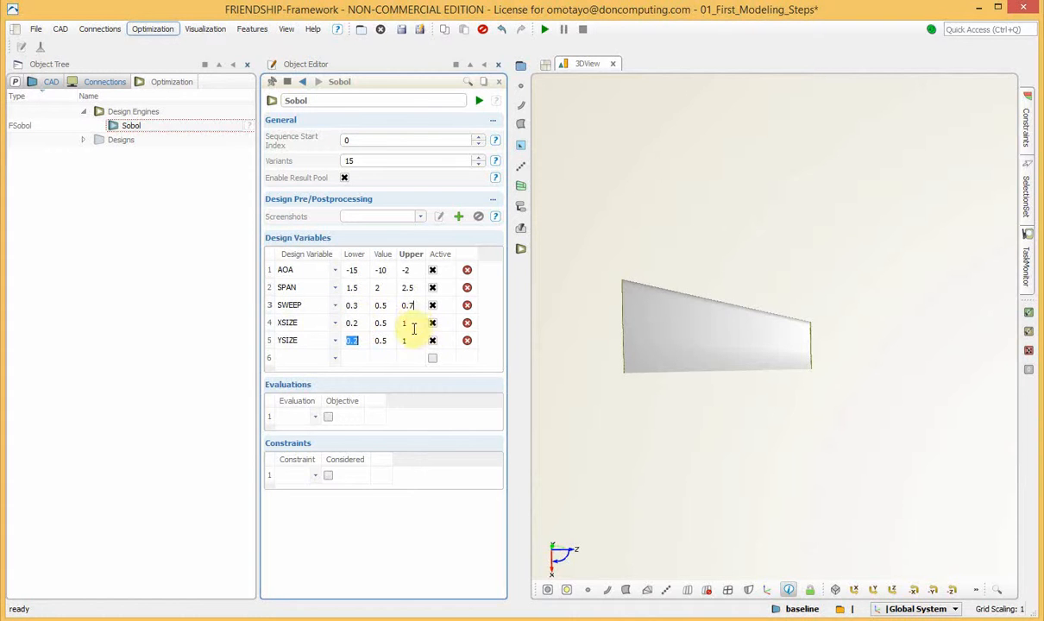
Set the upper bounds of XSIZE and YSIZE to 0.8
double_click(413, 323)
text(0.8)
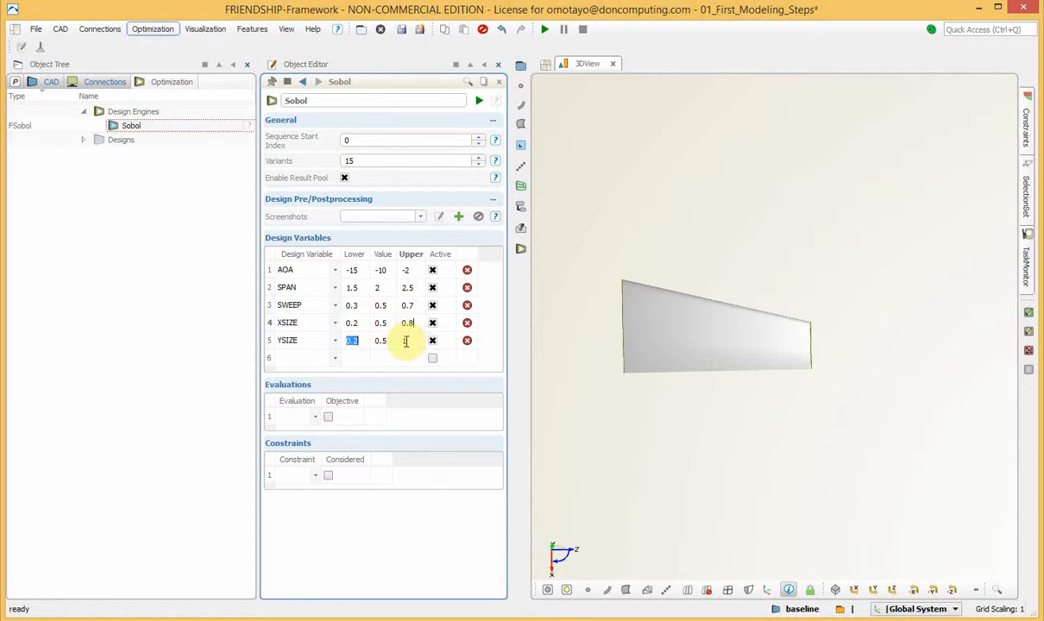
double_click(406, 341)
text(0.8)
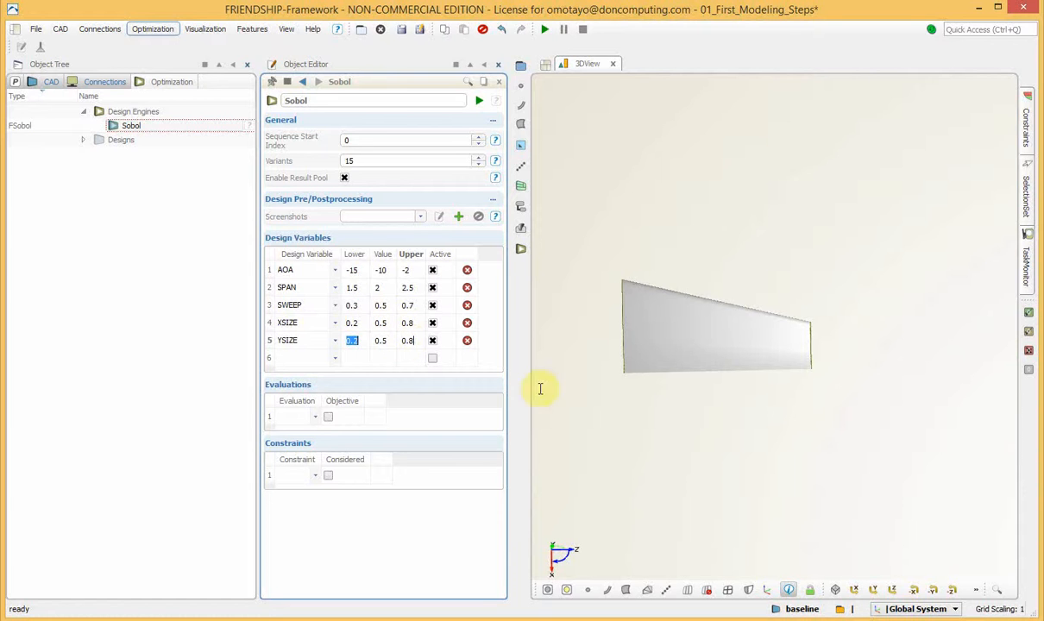
key(Return)
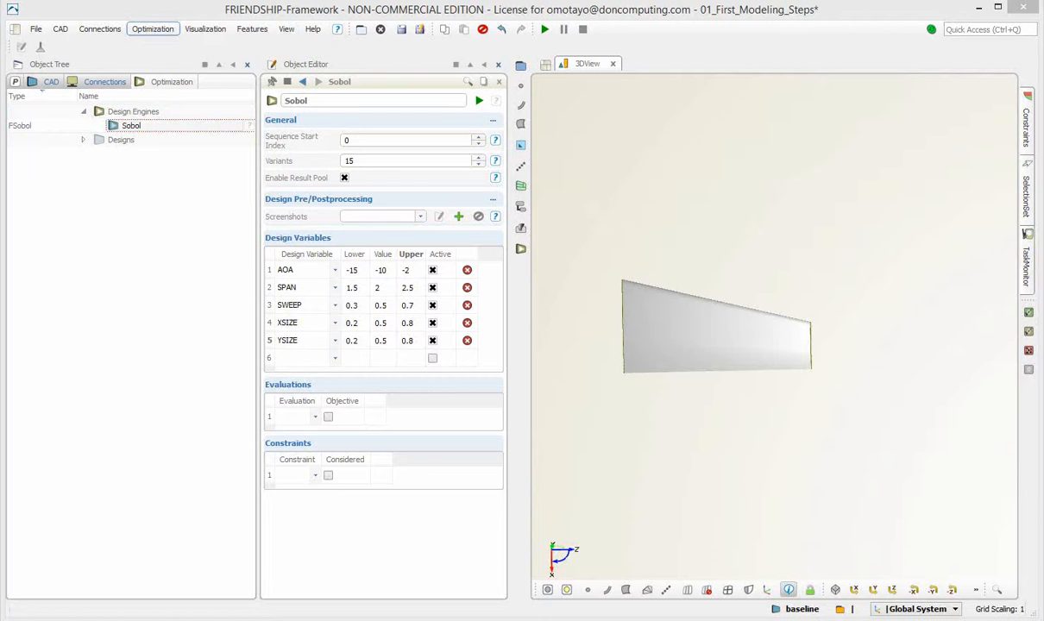
Run the Sobol design engine and open the first generated design beneath the baseline to review its design variables
click(214, 126)
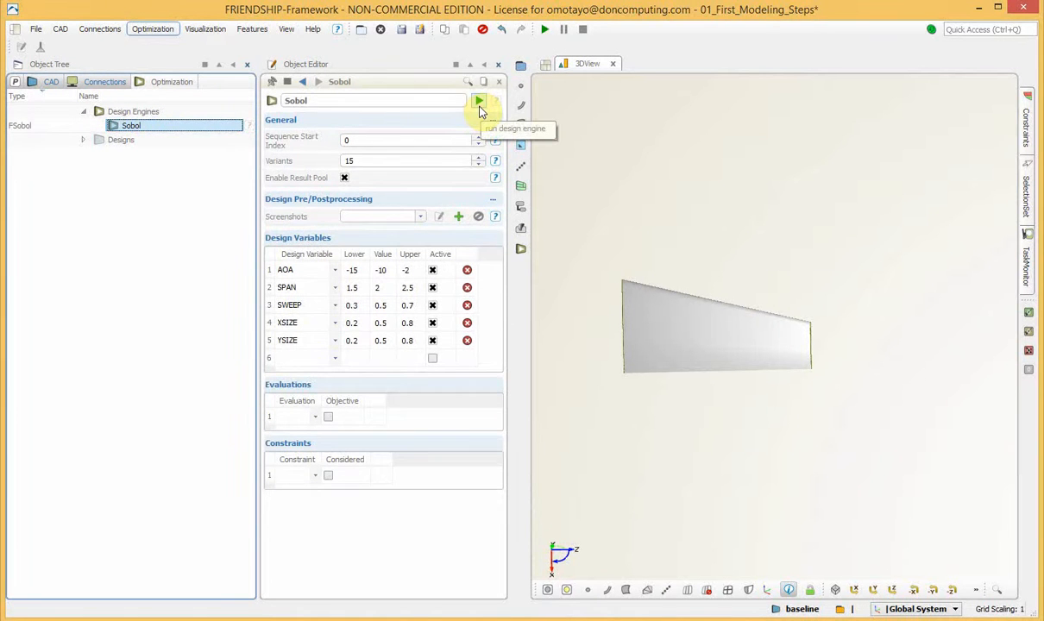
click(544, 29)
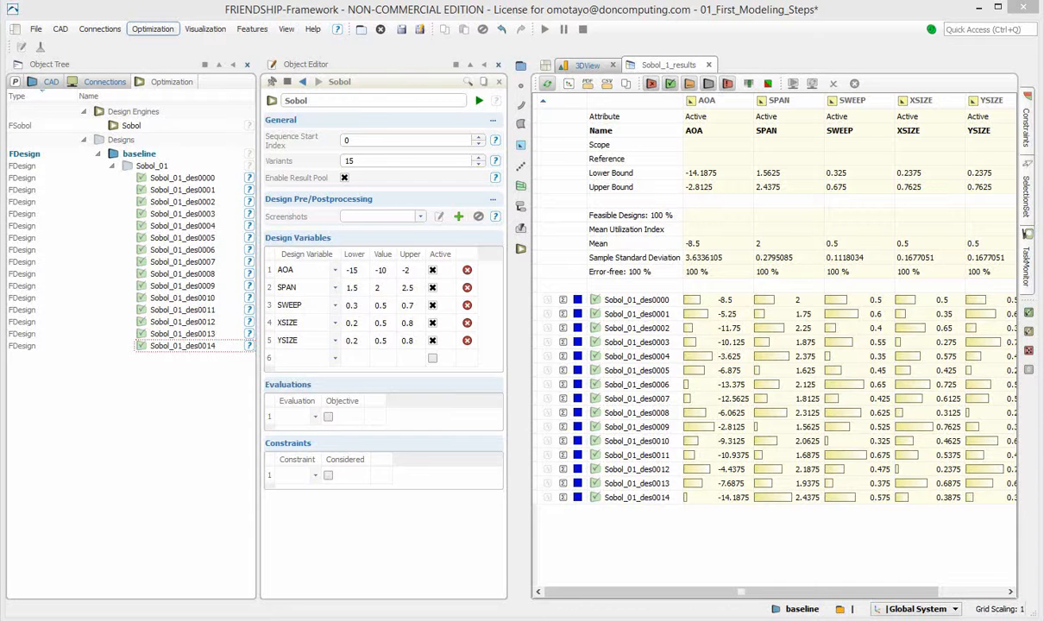
click(151, 139)
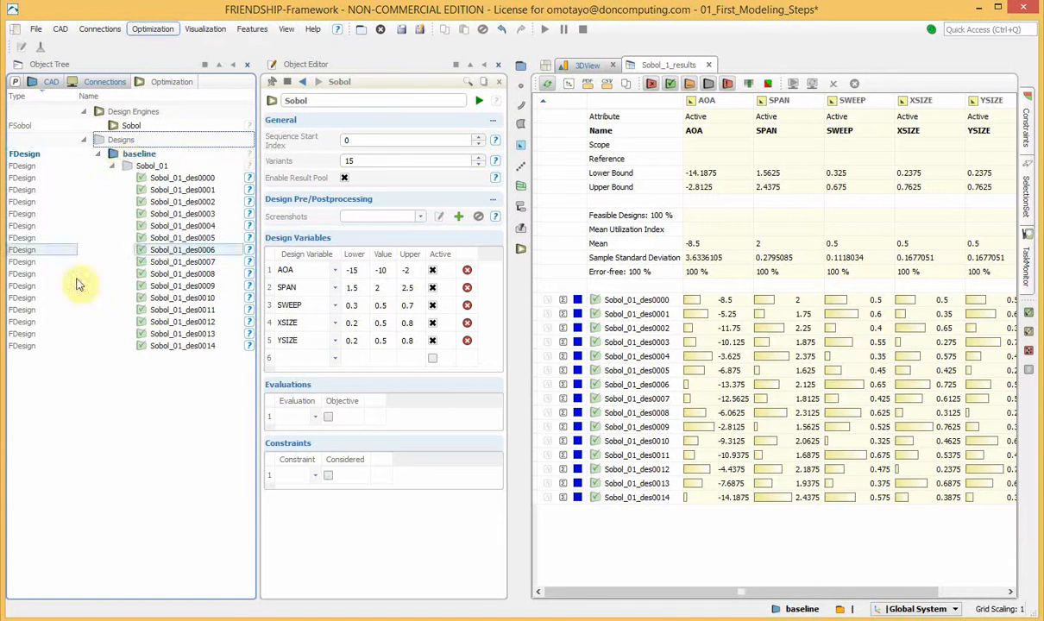
click(148, 166)
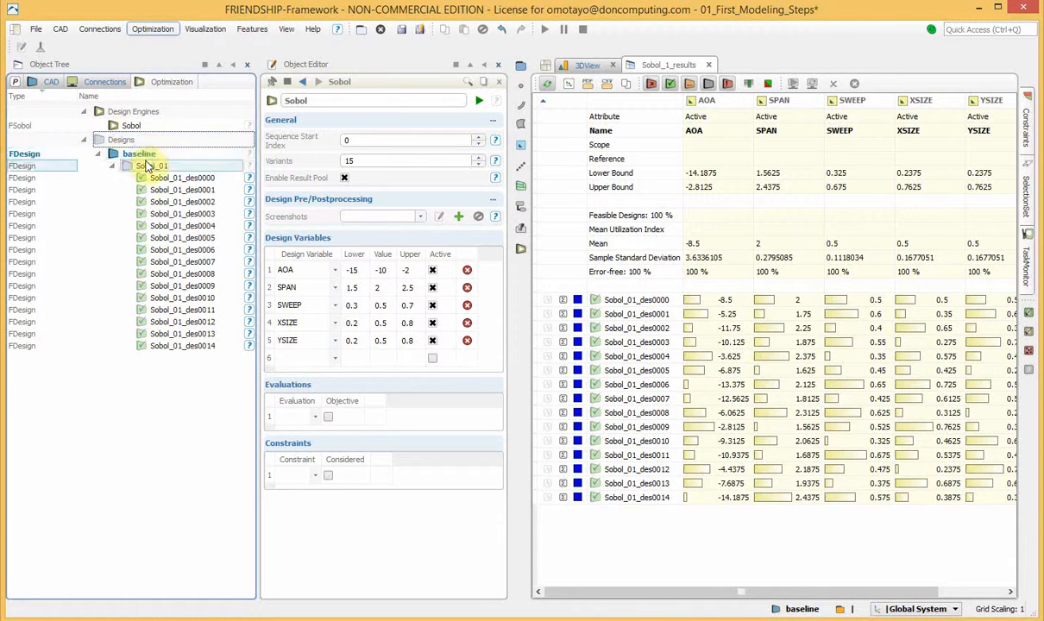
click(142, 154)
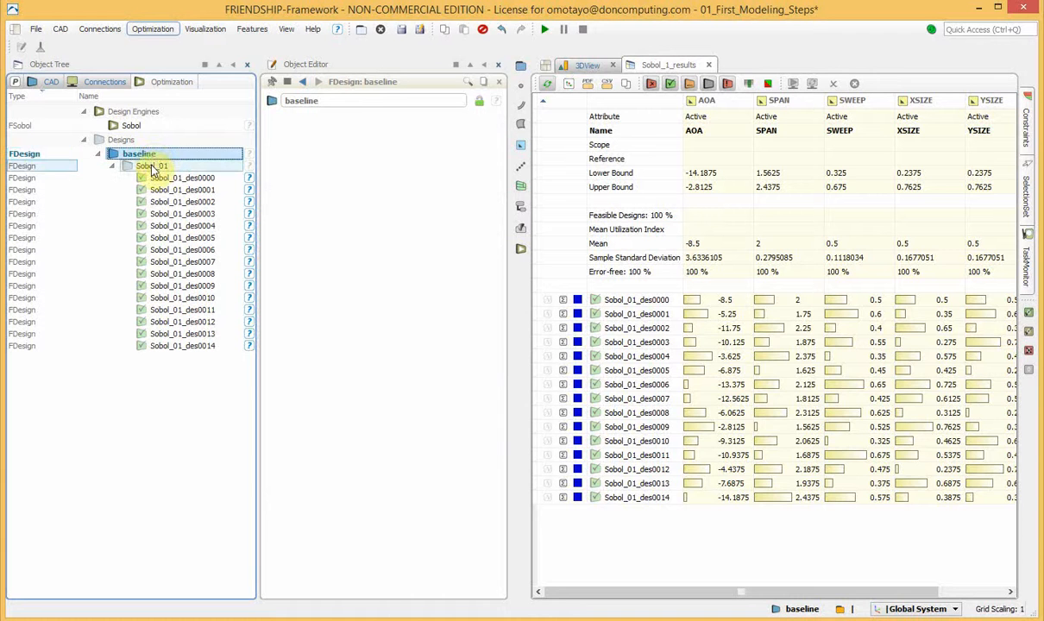
click(152, 166)
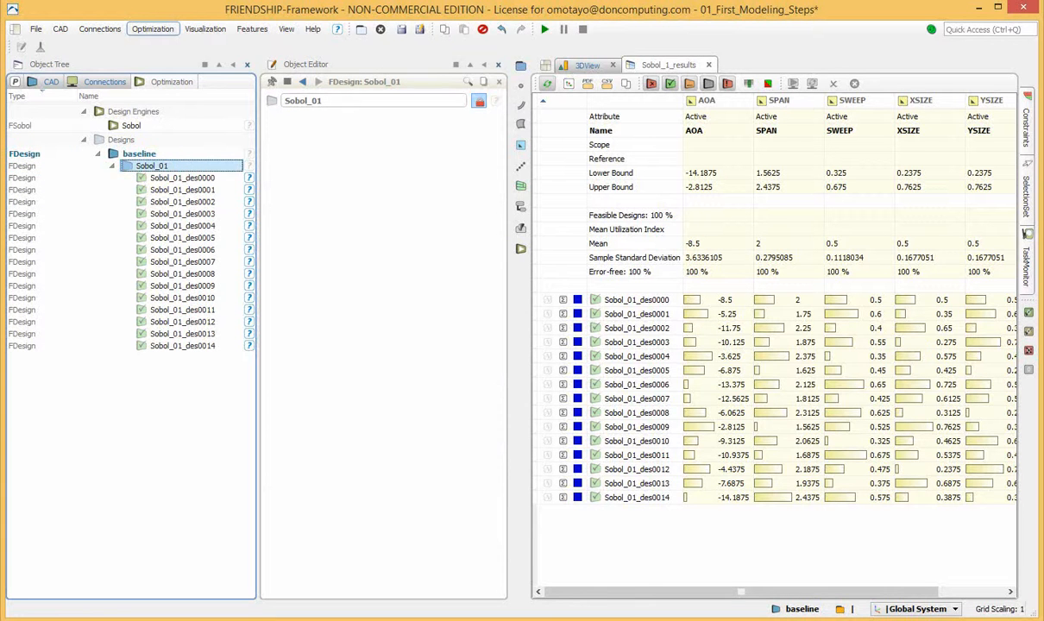
click(182, 178)
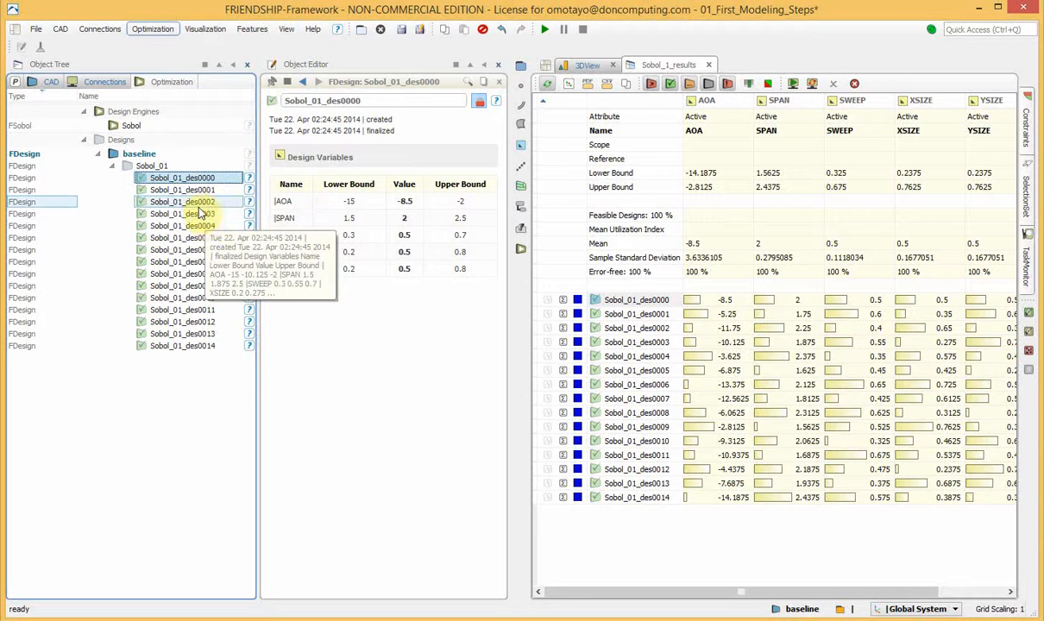
Review the design variables of Sobol_01_des0002 and Sobol_01_des0001, and bring up the 3D view of the wing
click(198, 202)
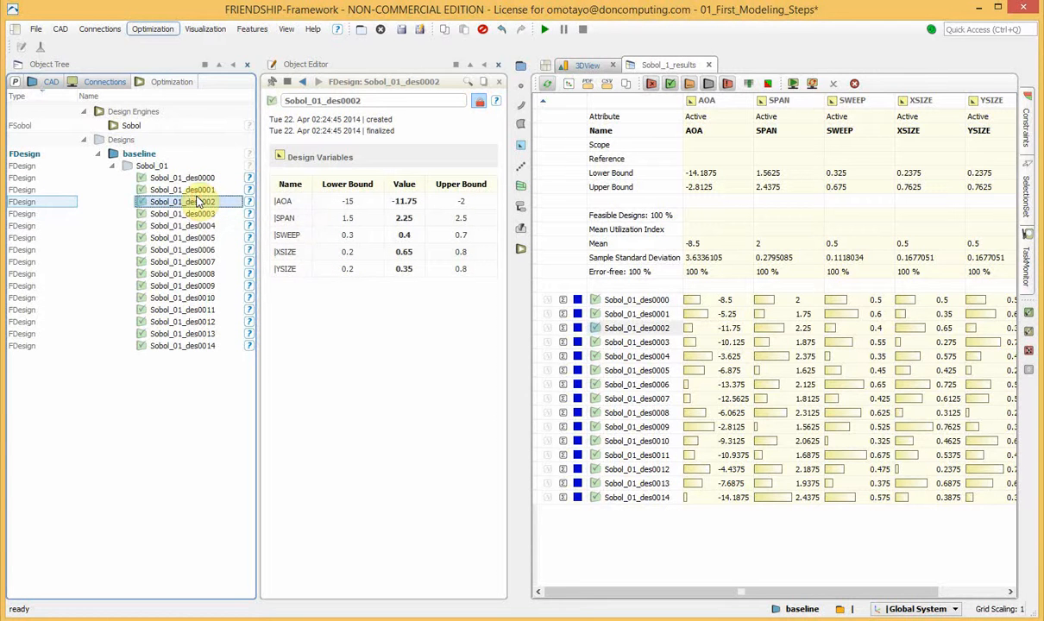
click(193, 190)
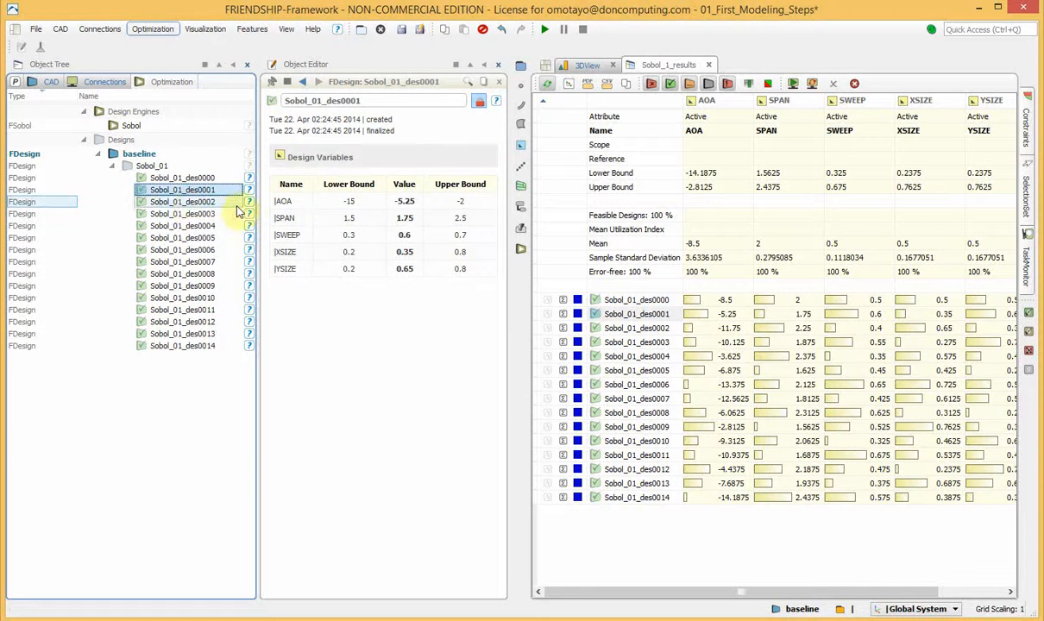
click(597, 67)
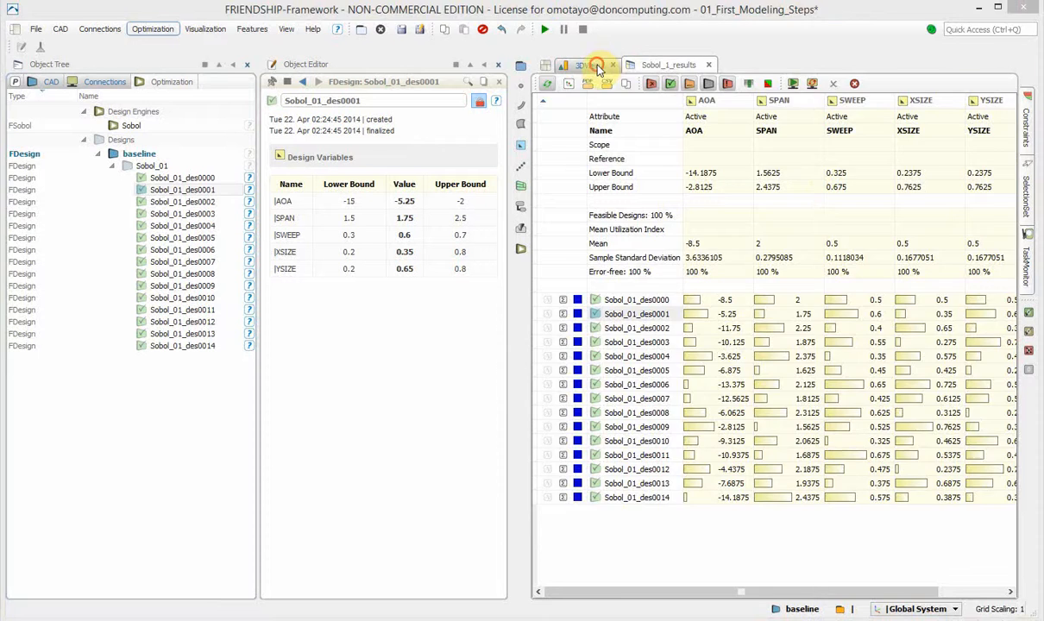
click(182, 190)
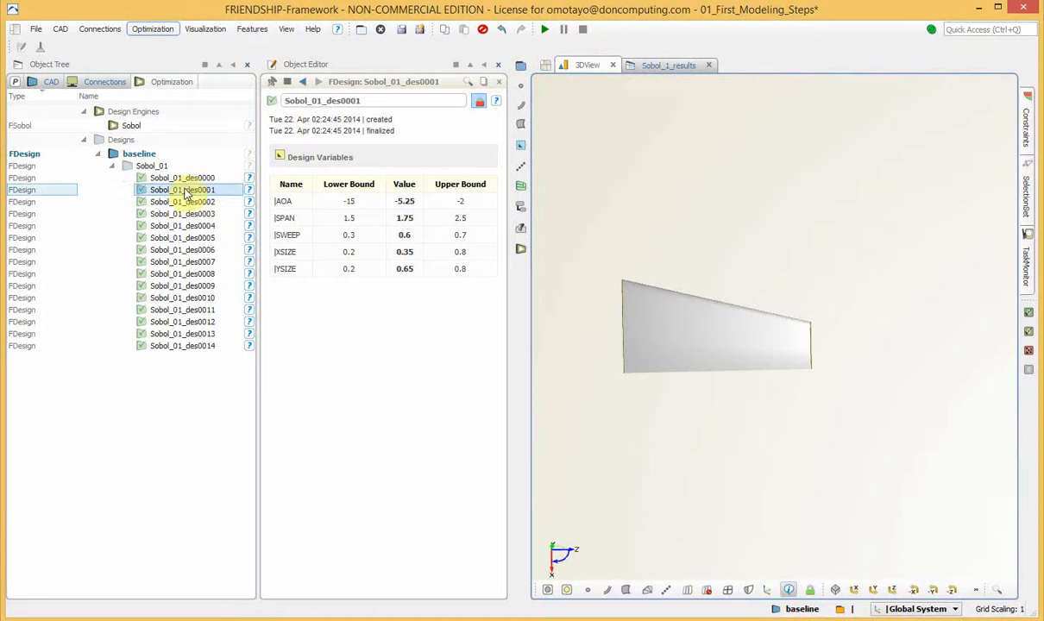
Activate designs Sobol_01_des0000 through Sobol_01_des0003 one after another to compare their wing shapes in 3D
click(181, 179)
double_click(182, 181)
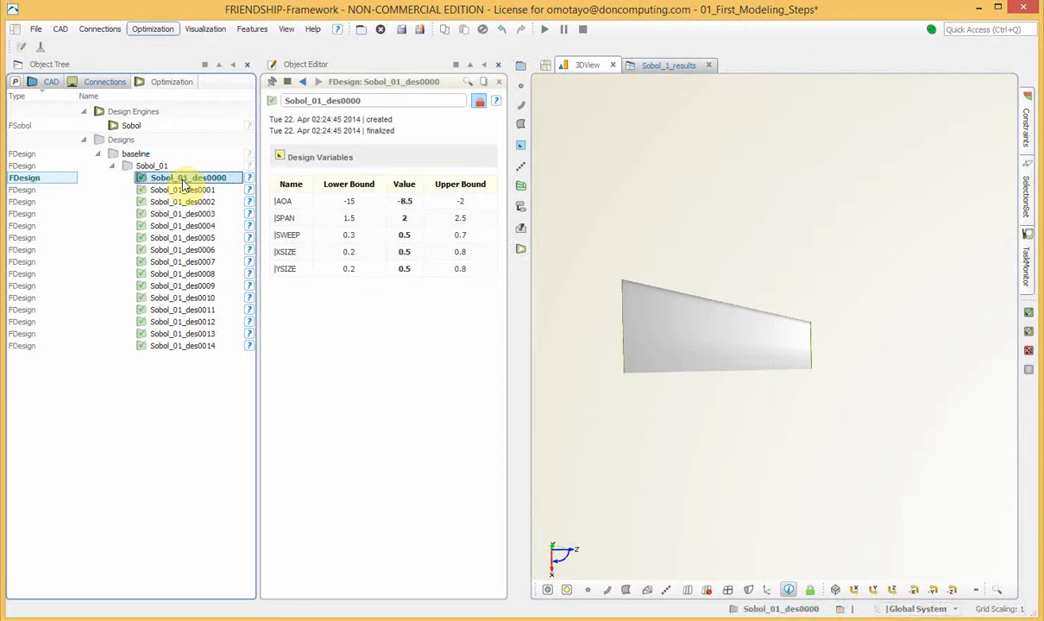
click(177, 190)
double_click(175, 191)
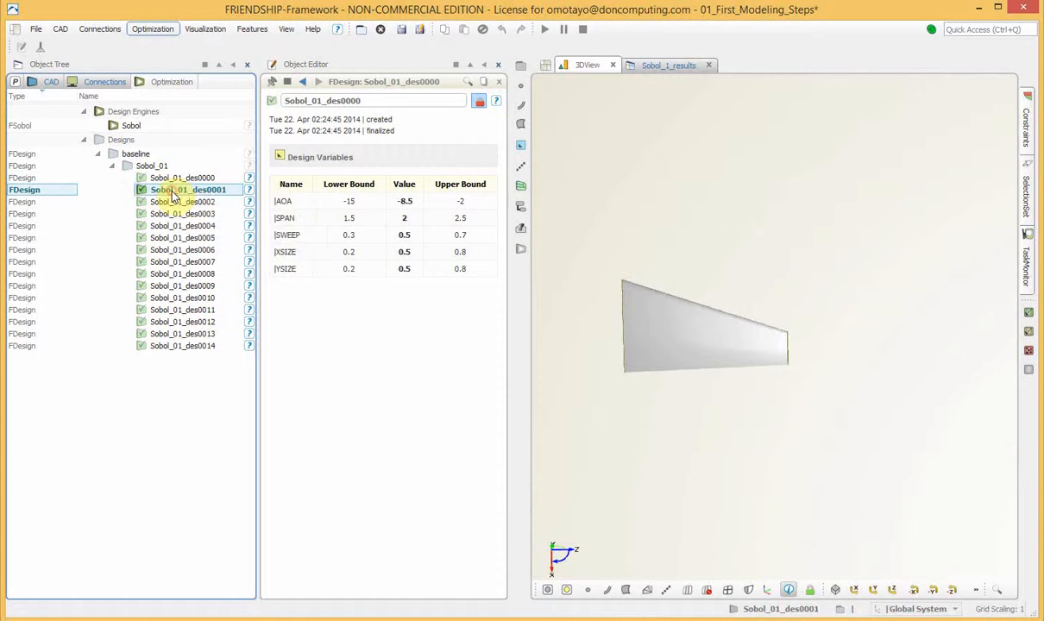
click(168, 201)
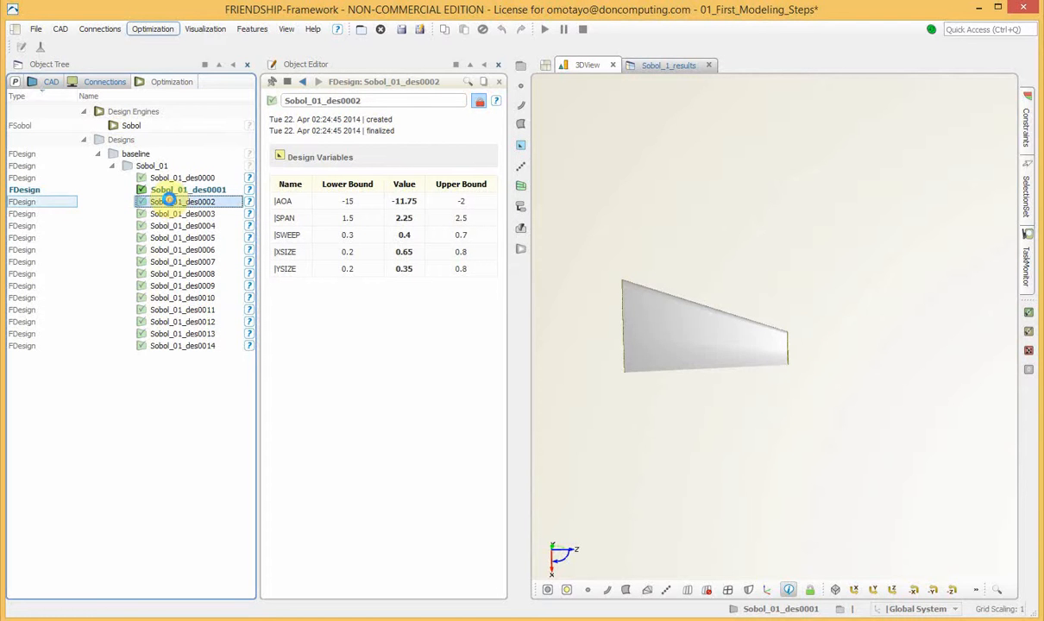
double_click(169, 201)
click(199, 213)
double_click(199, 213)
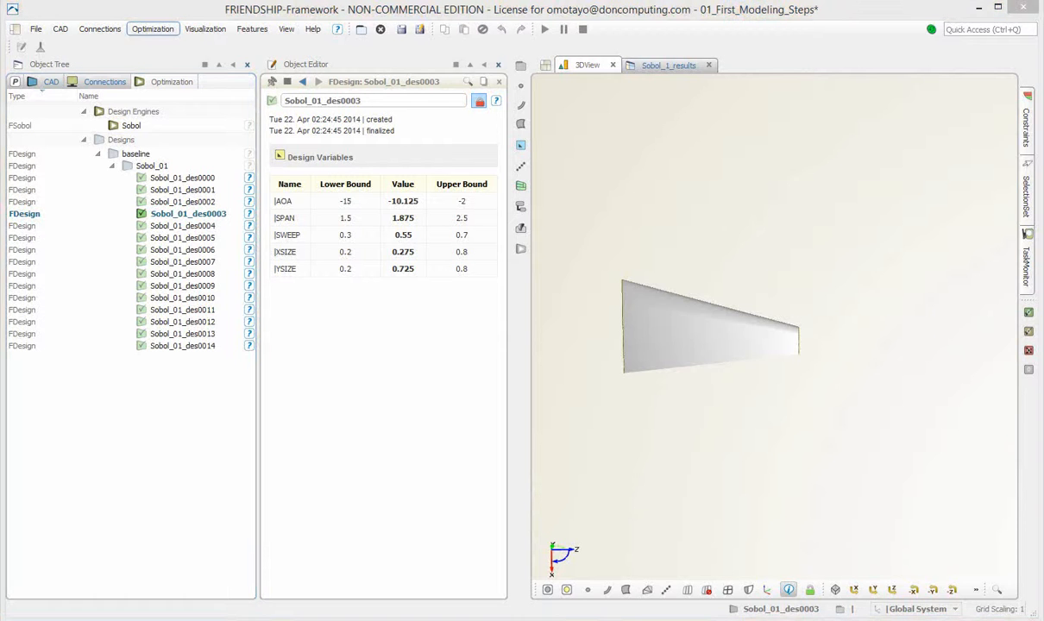
Make the baseline the active design again
click(178, 200)
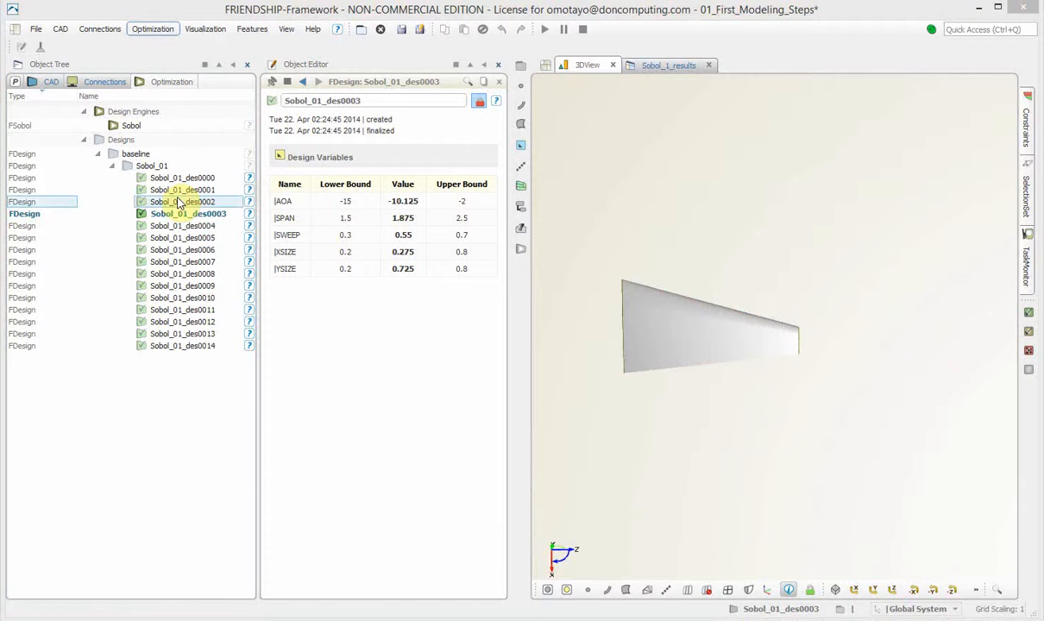
click(156, 155)
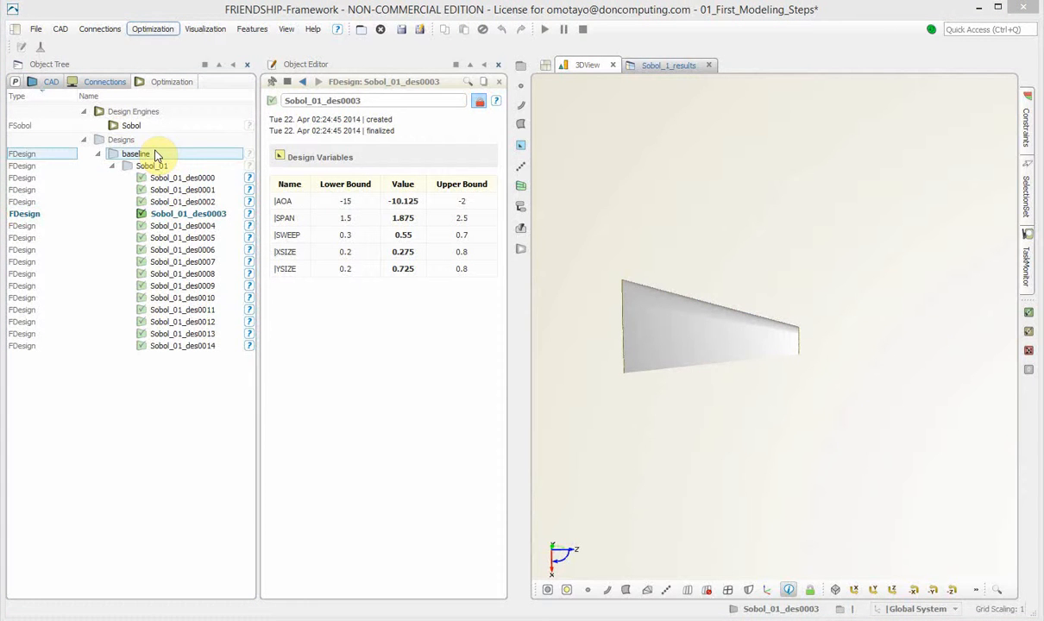
double_click(157, 155)
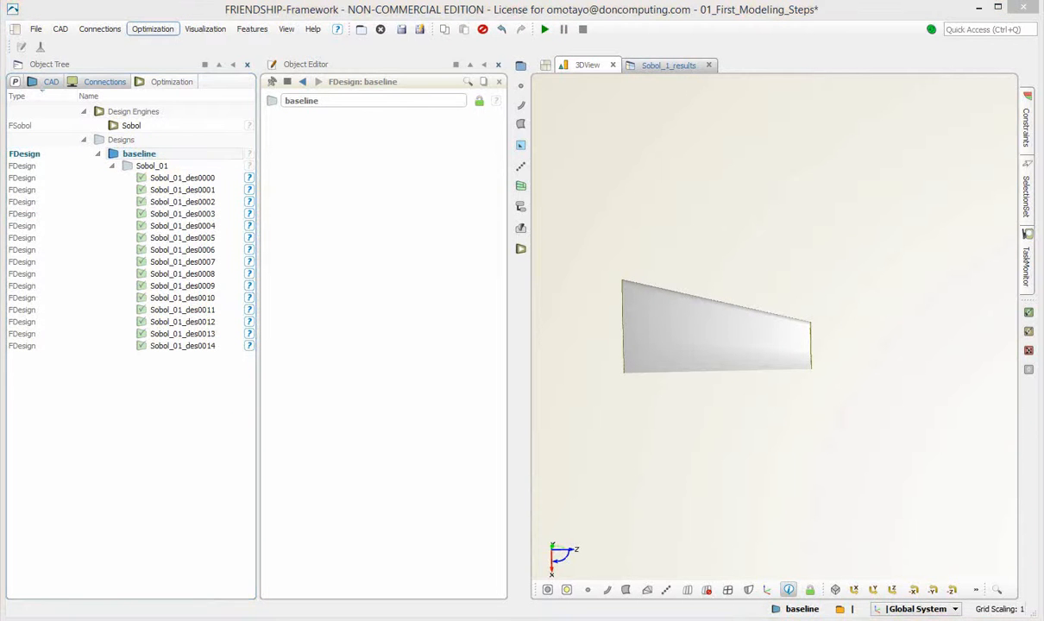
Sort the Sobol results table by AOA in ascending and descending order, then in turn by SPAN, SWEEP and XSIZE
click(142, 126)
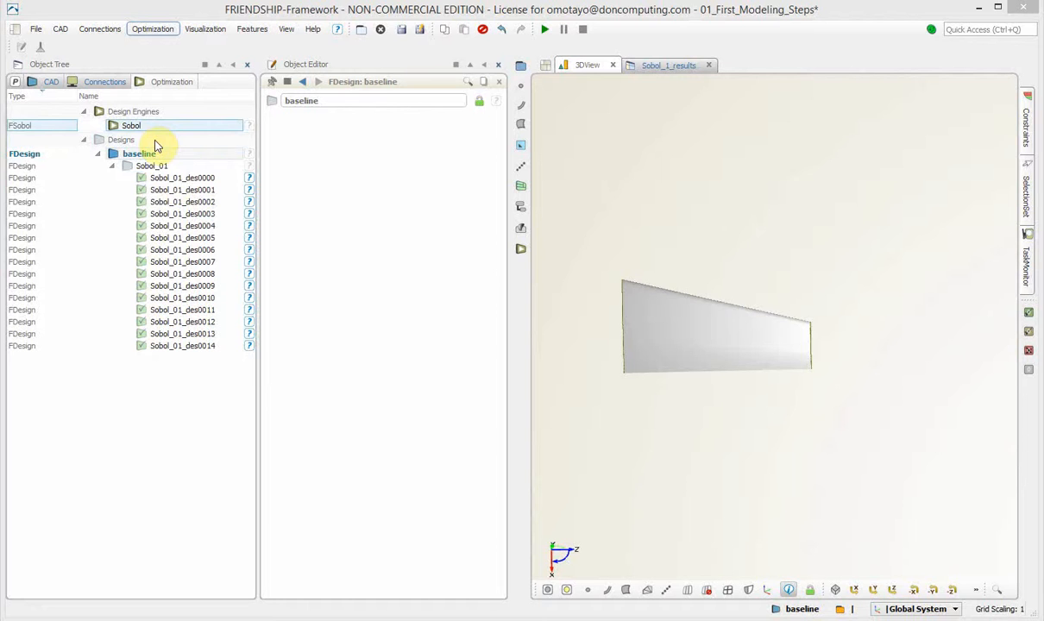
click(666, 66)
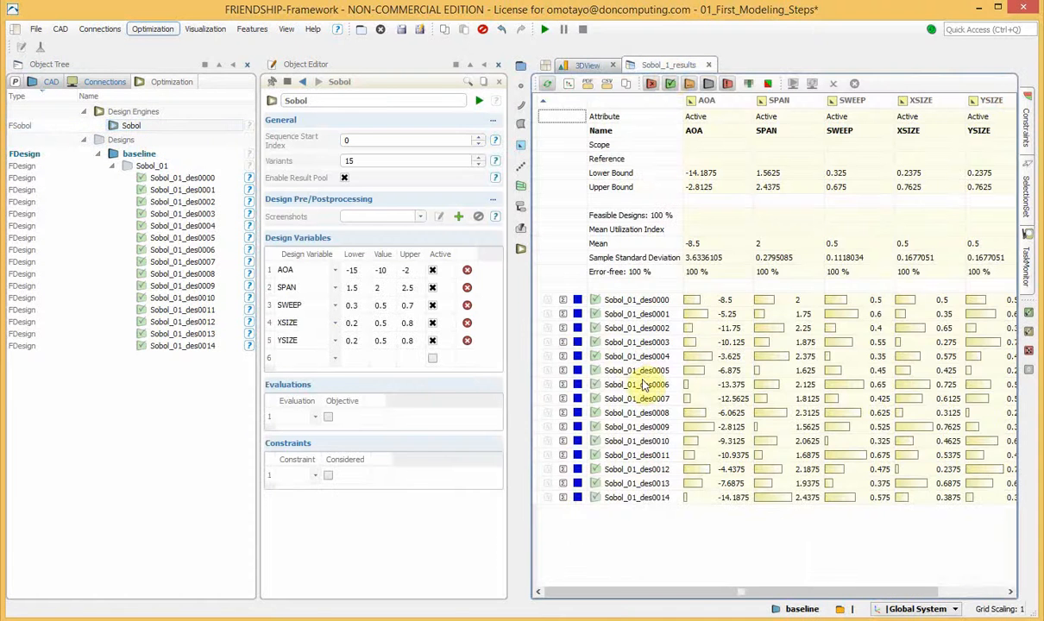
click(707, 101)
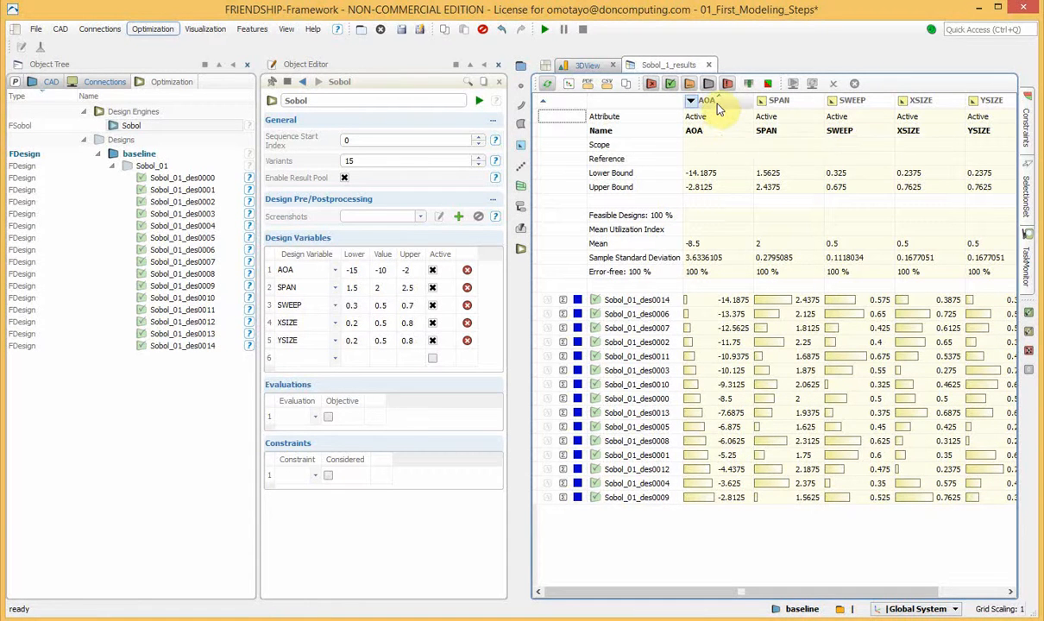
click(710, 101)
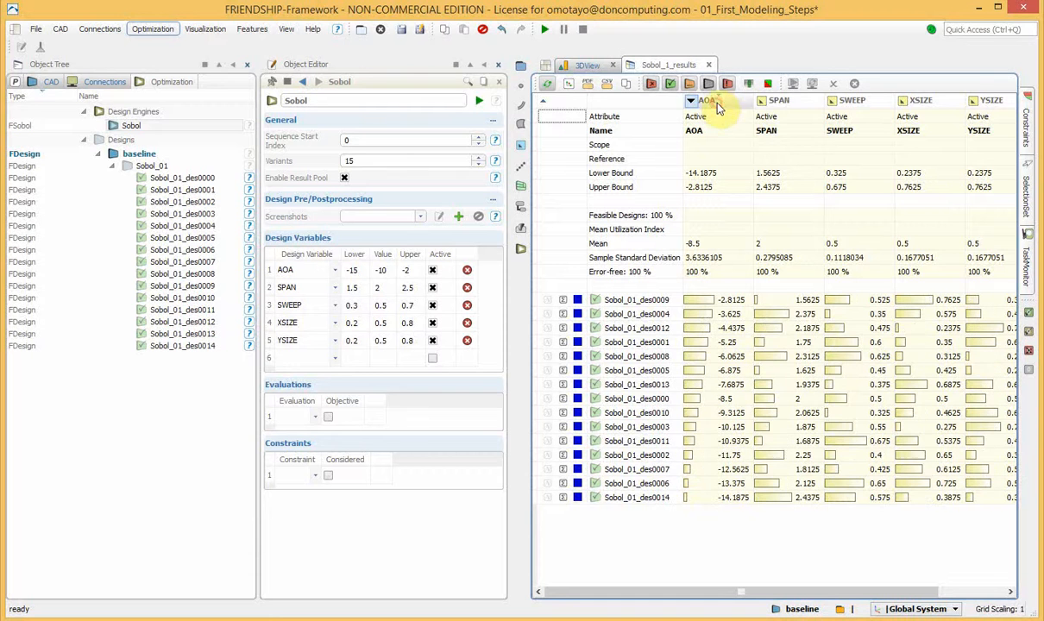
click(792, 102)
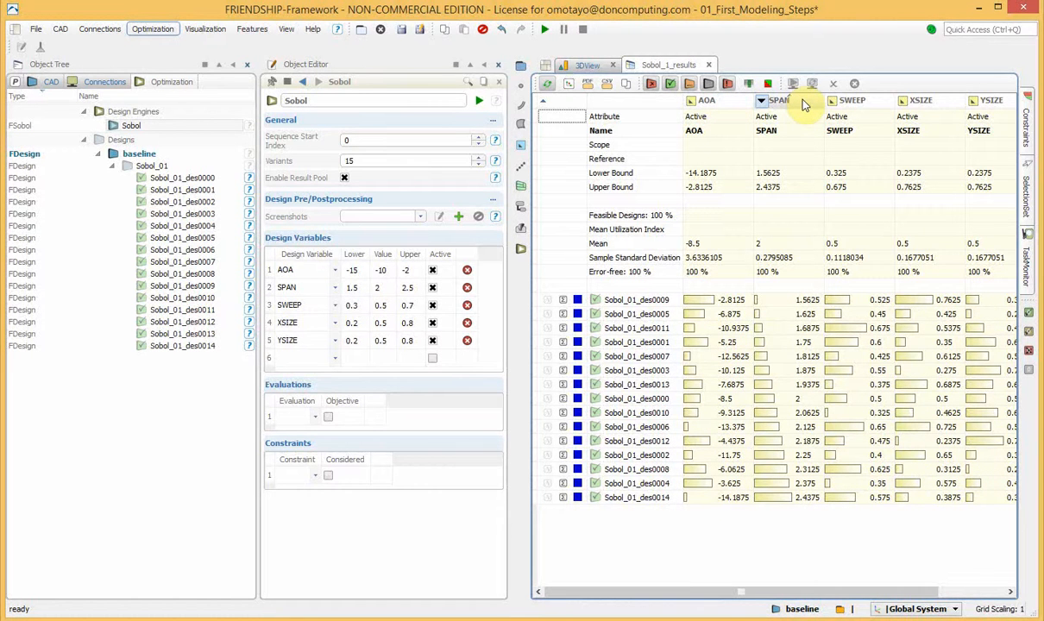
click(858, 101)
click(921, 103)
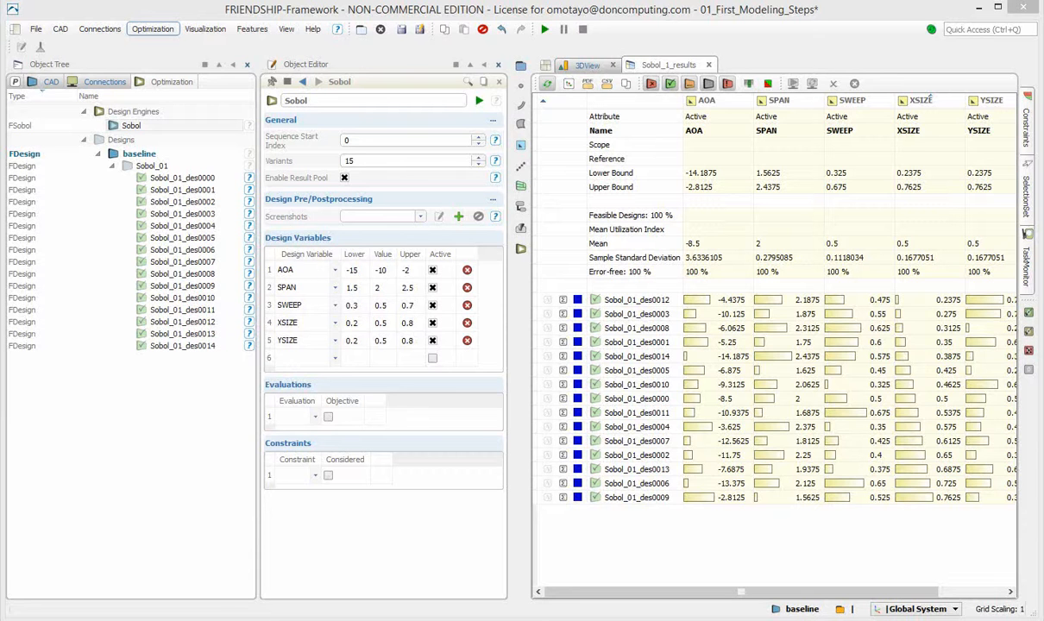
Activate design Sobol_01_des0000 and view its wing shape in 3D
click(207, 180)
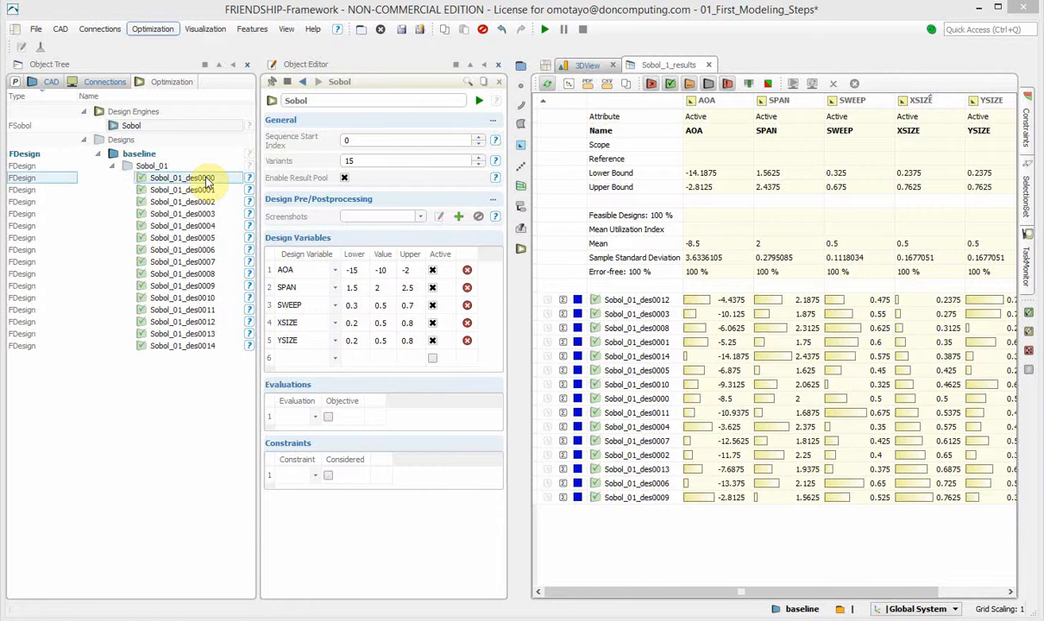
click(207, 181)
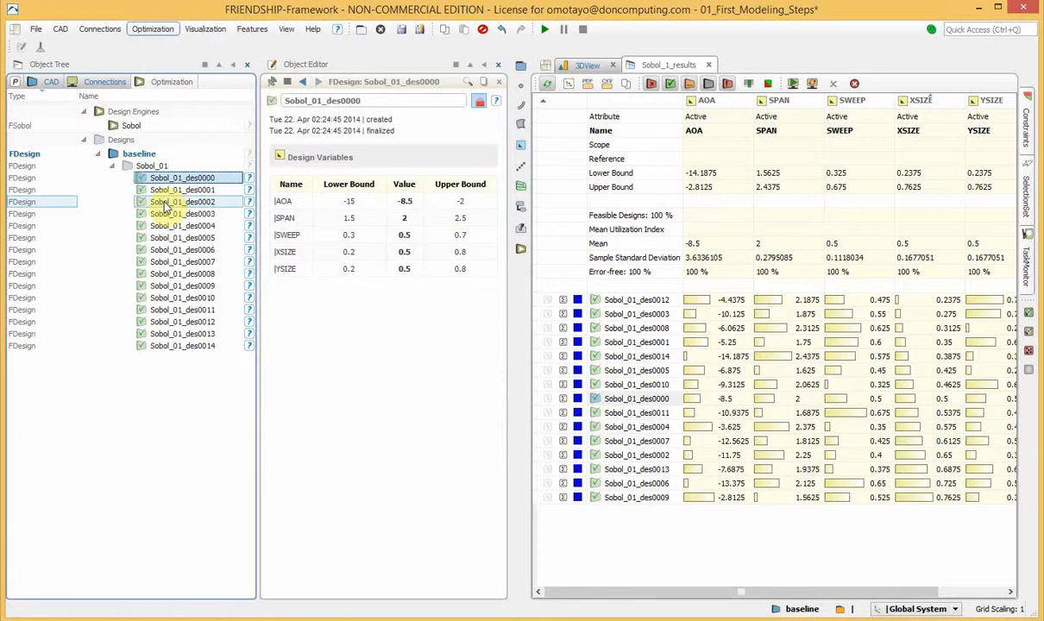
double_click(166, 178)
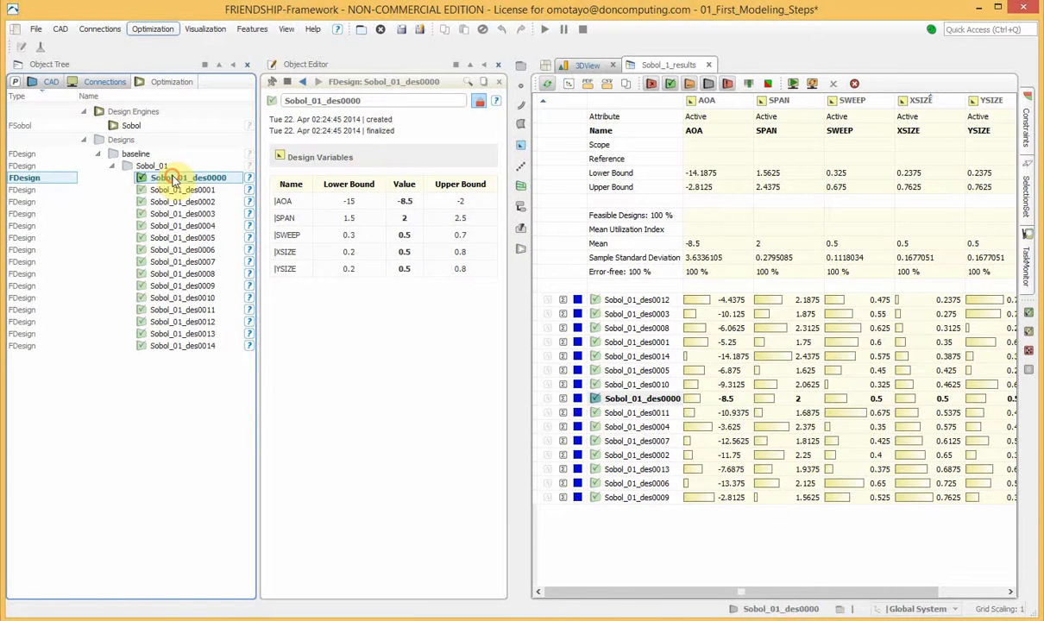
click(584, 66)
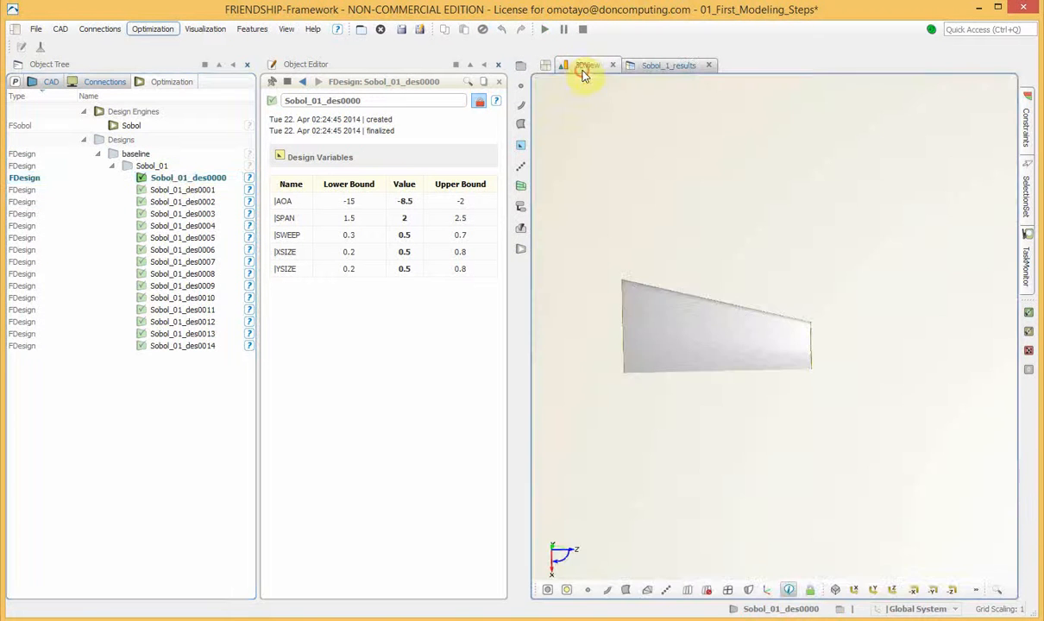
Activate design Sobol_01_des0001 and unlock it for editing
double_click(172, 190)
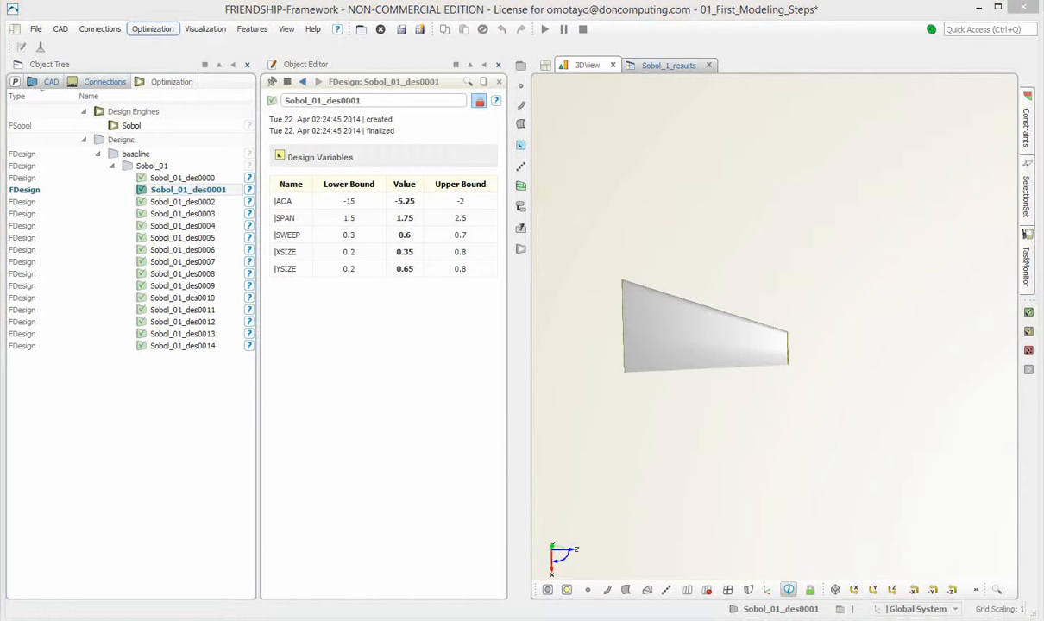
click(480, 101)
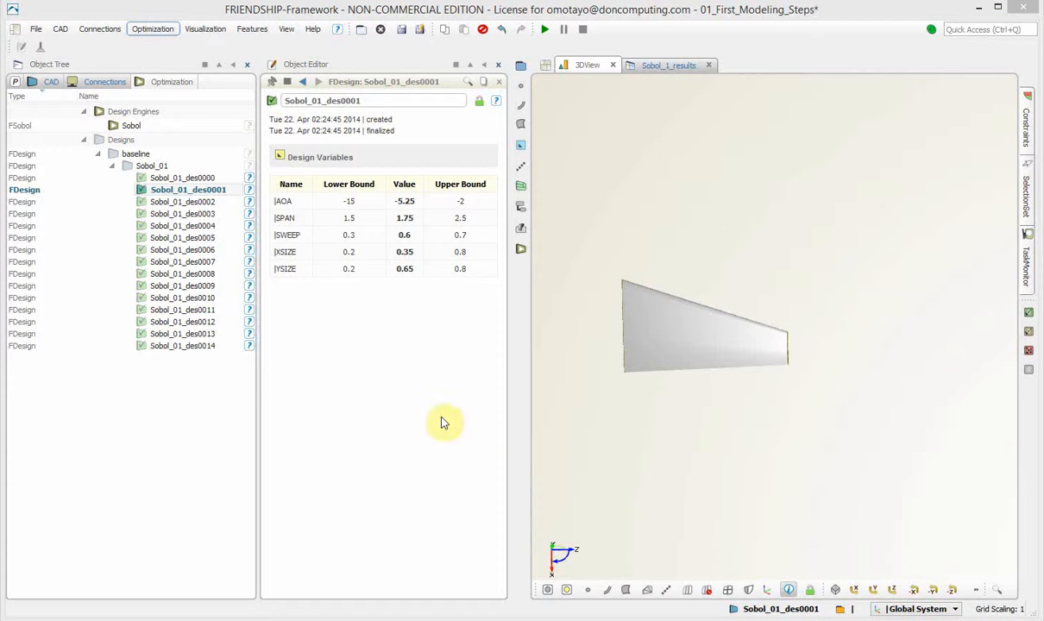
Rename the unlocked Sobol_01_des0001 design in the CAD tree as Variant01
click(50, 80)
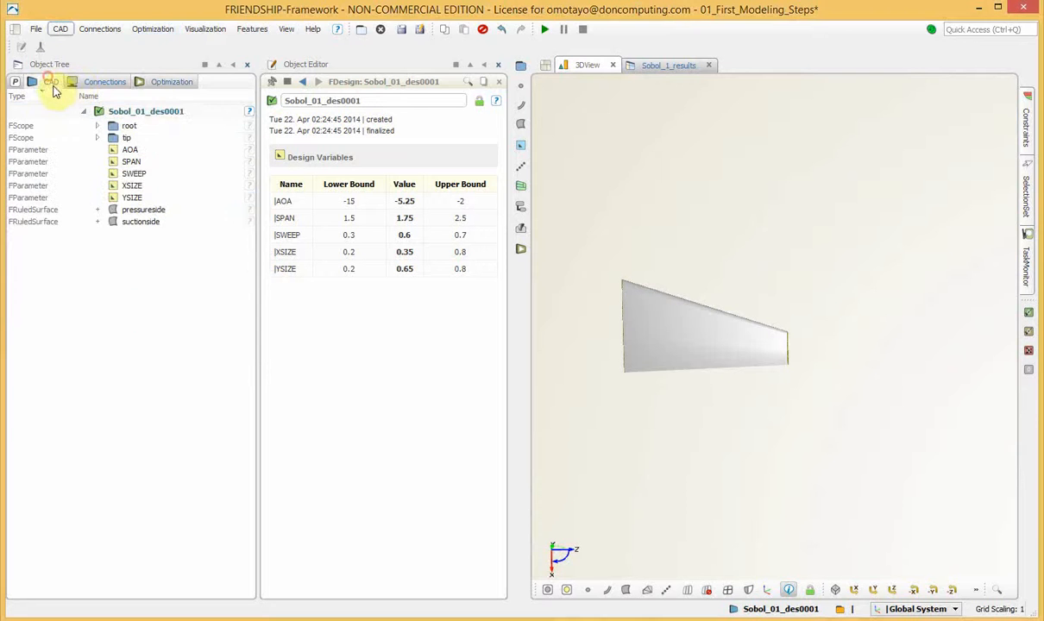
click(147, 110)
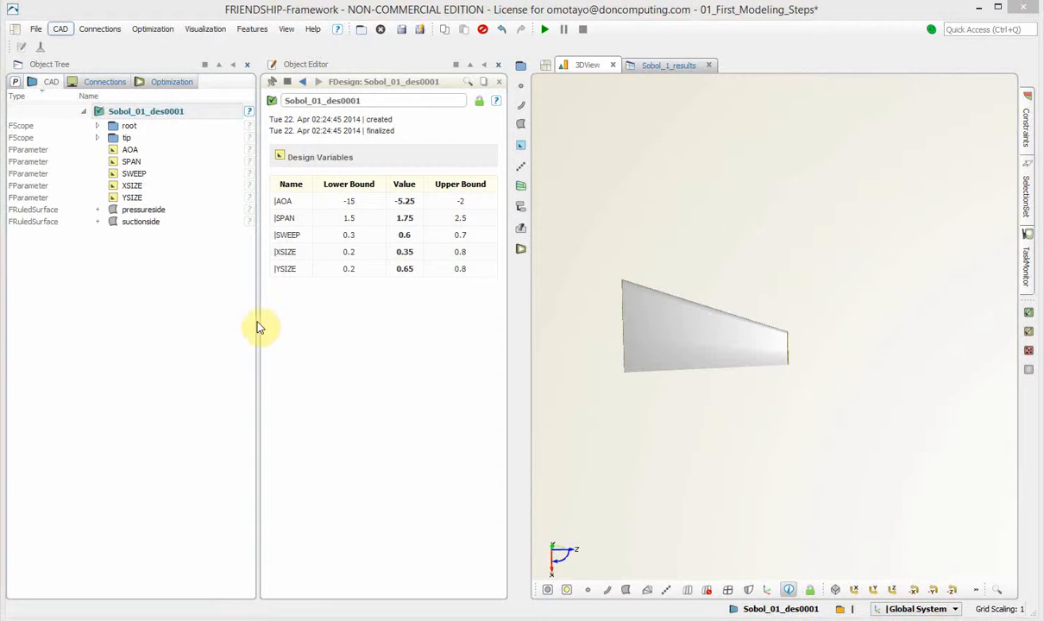
click(409, 101)
drag(410, 100, 270, 101)
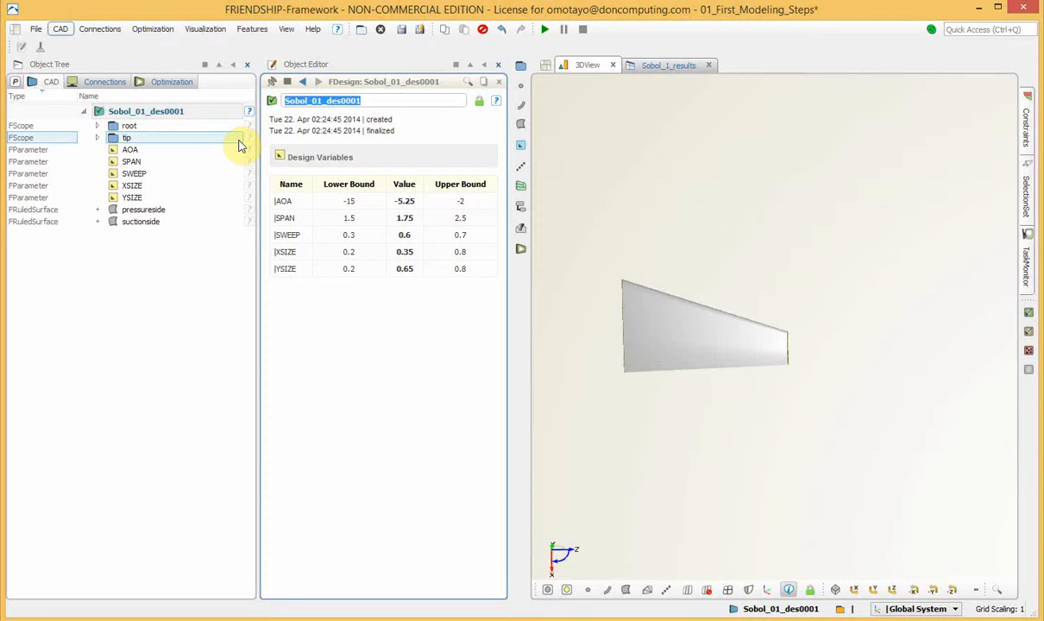
text(Variant)
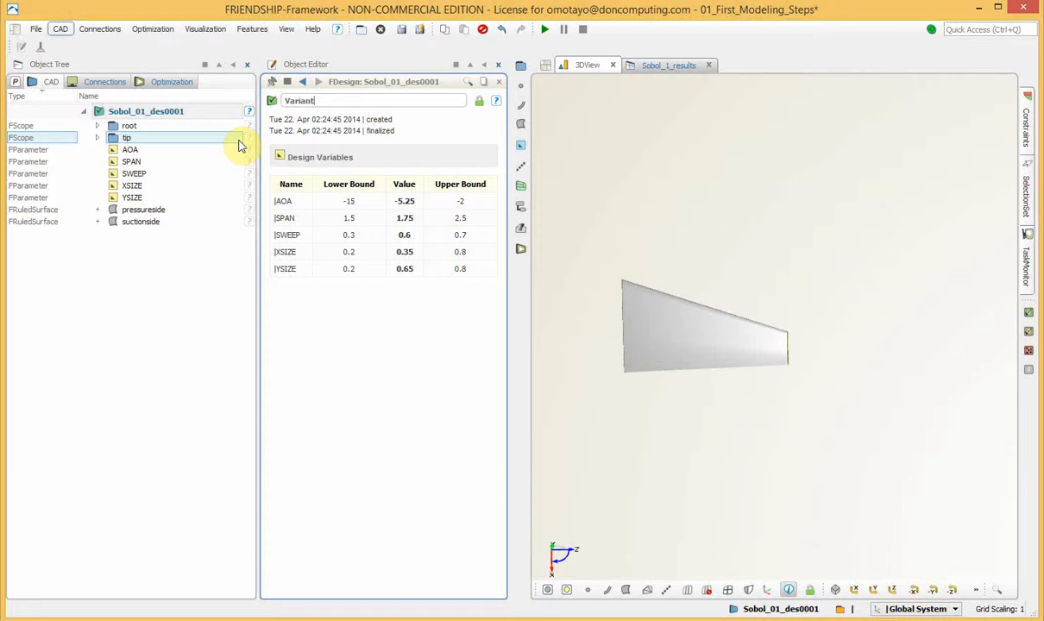
text(01)
key(Return)
click(216, 354)
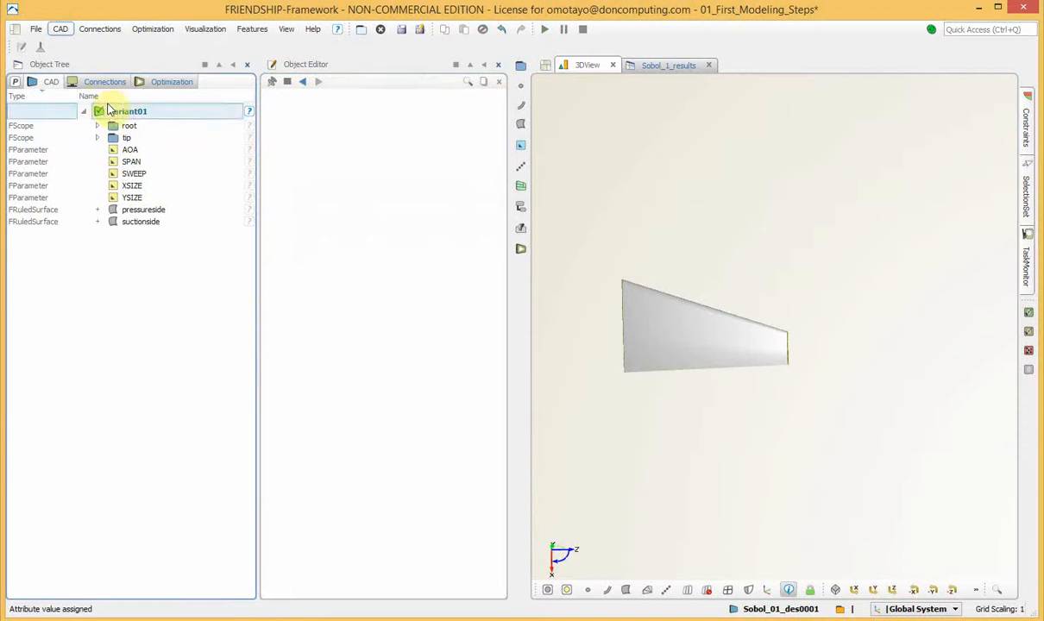
Check the renamed Variant01 among the Sobol designs and return to its CAD objects
click(173, 82)
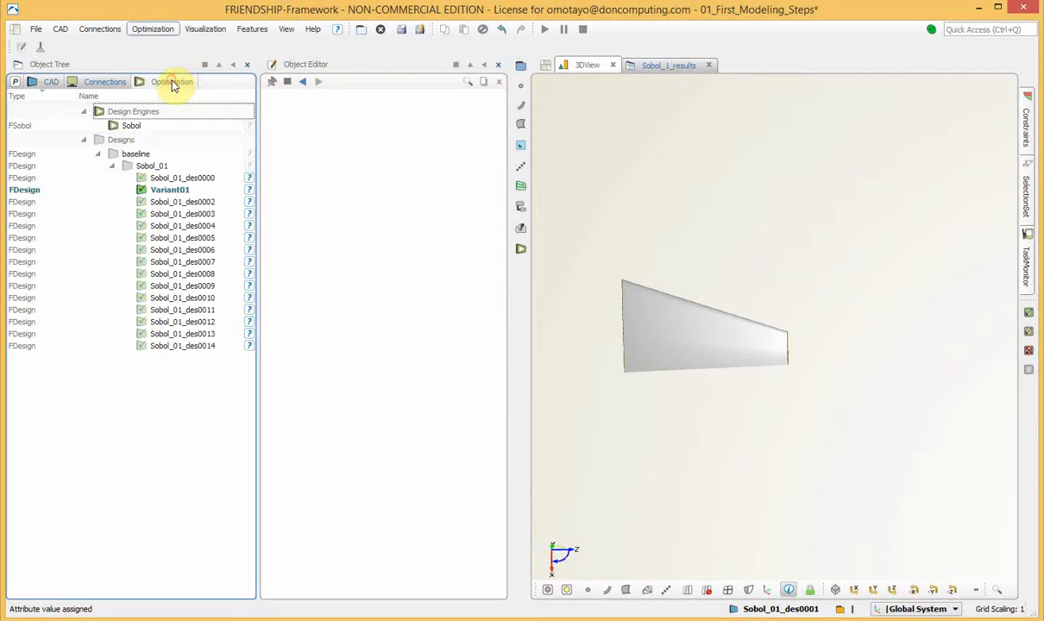
click(179, 189)
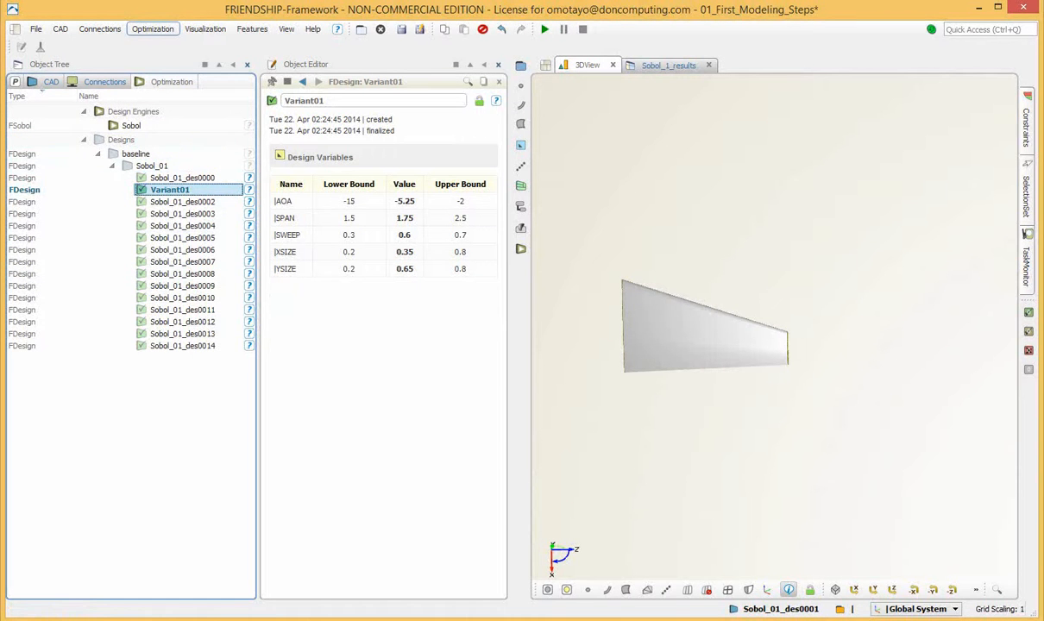
click(48, 81)
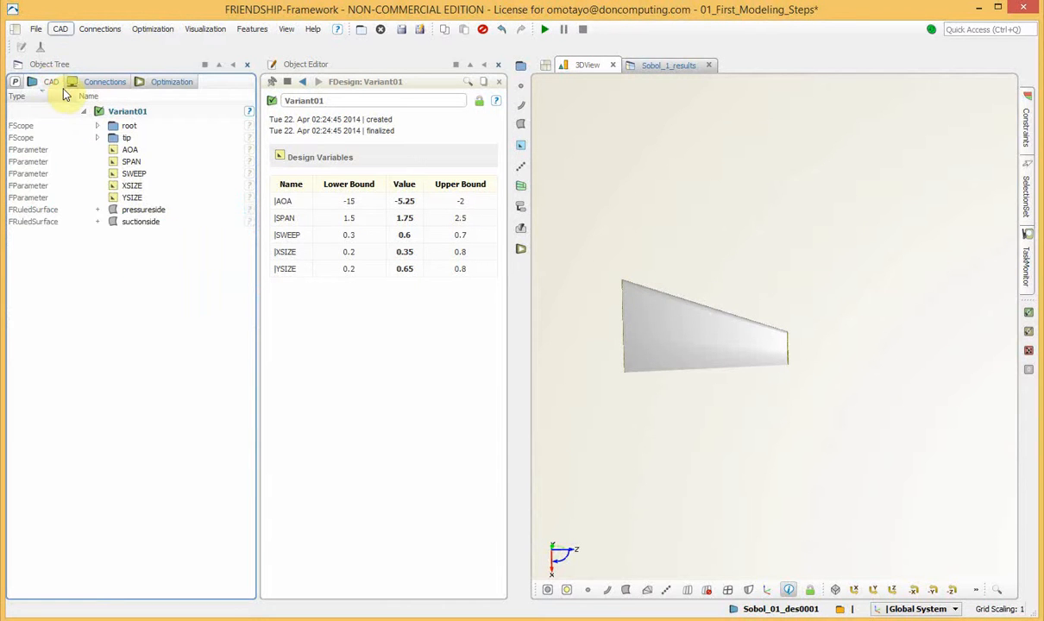